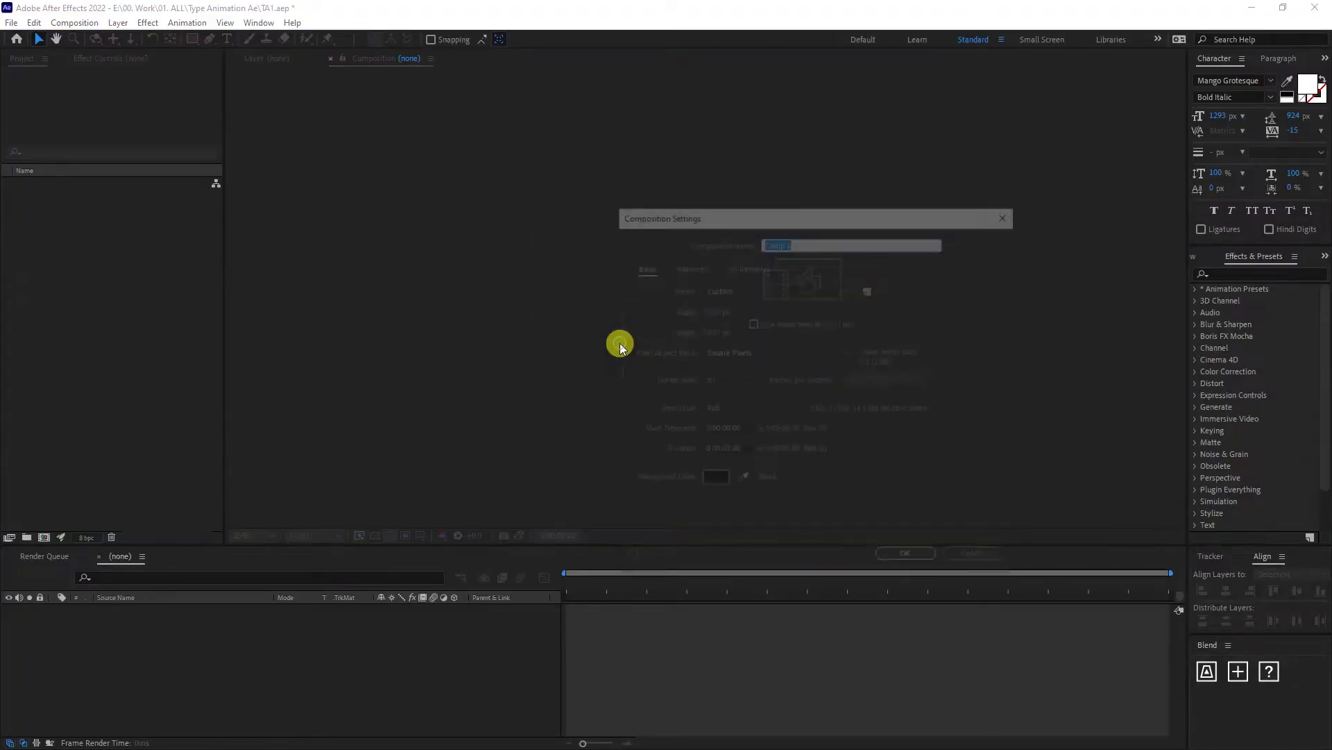
Create the black 1920×1920, 30 fps composition TXT with a 0:00:03:00 duration
type("T")
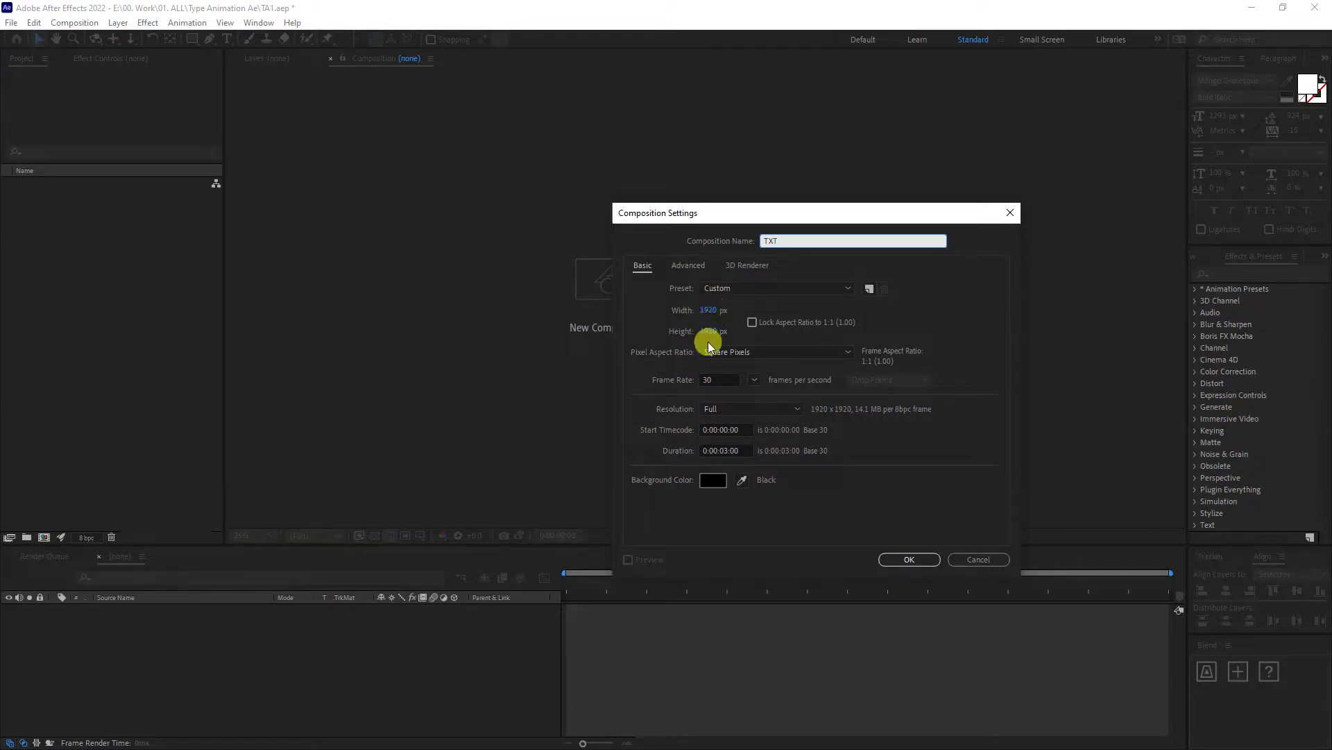
type("XT")
left_click(725, 450)
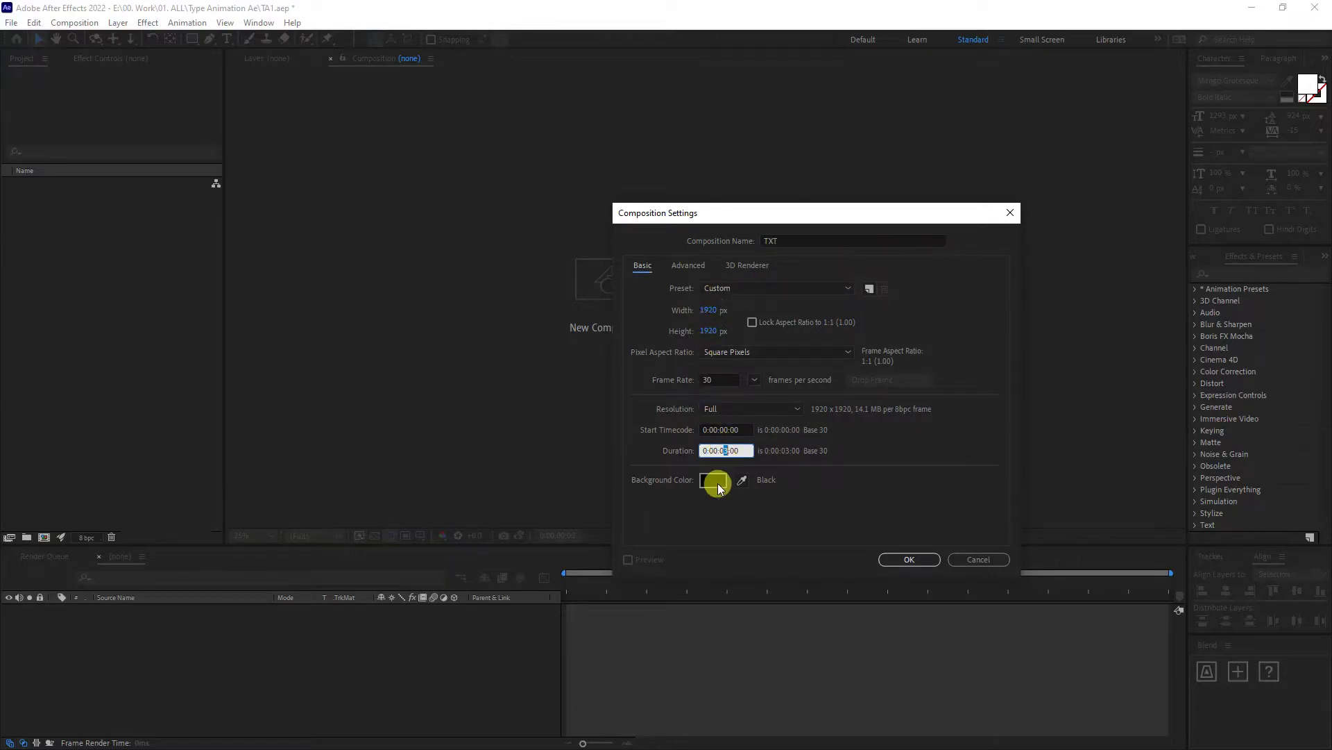
left_click(888, 559)
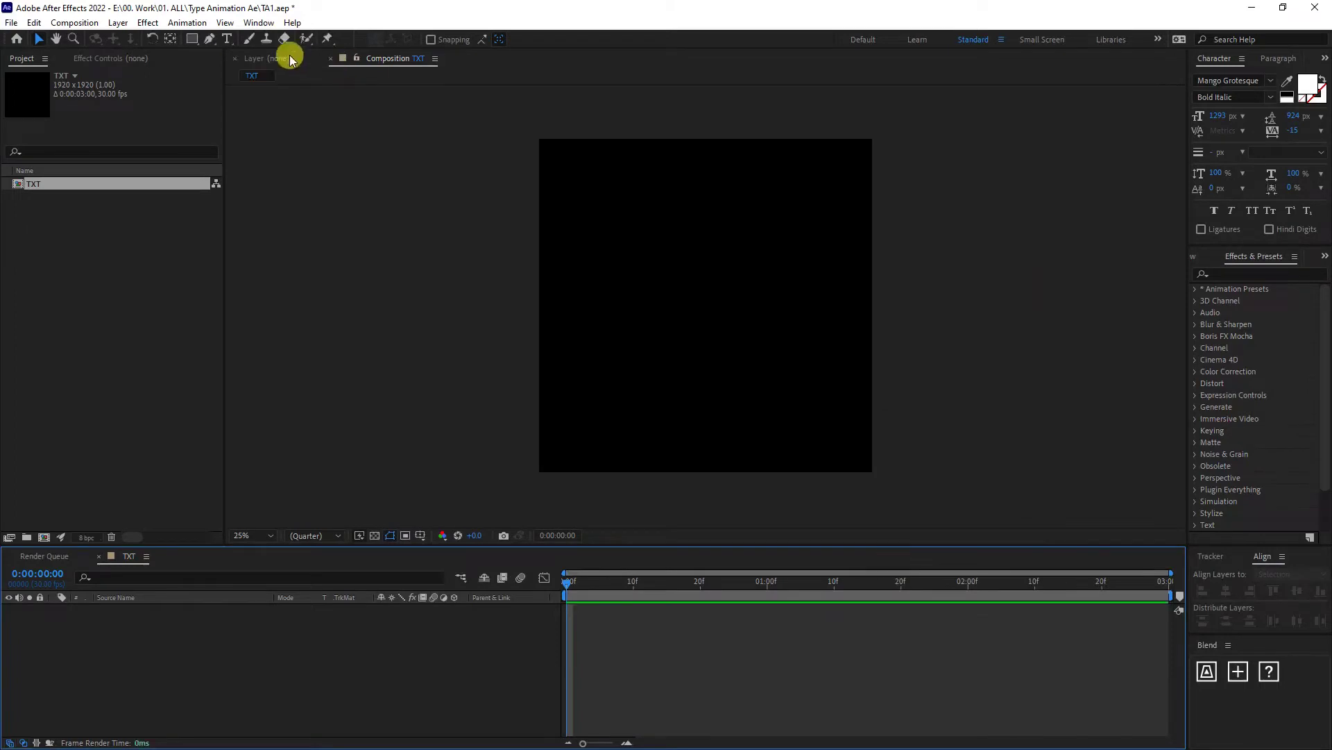
Add a text layer reading PAN on the first line and TER on the second
left_click(227, 38)
left_click(621, 305)
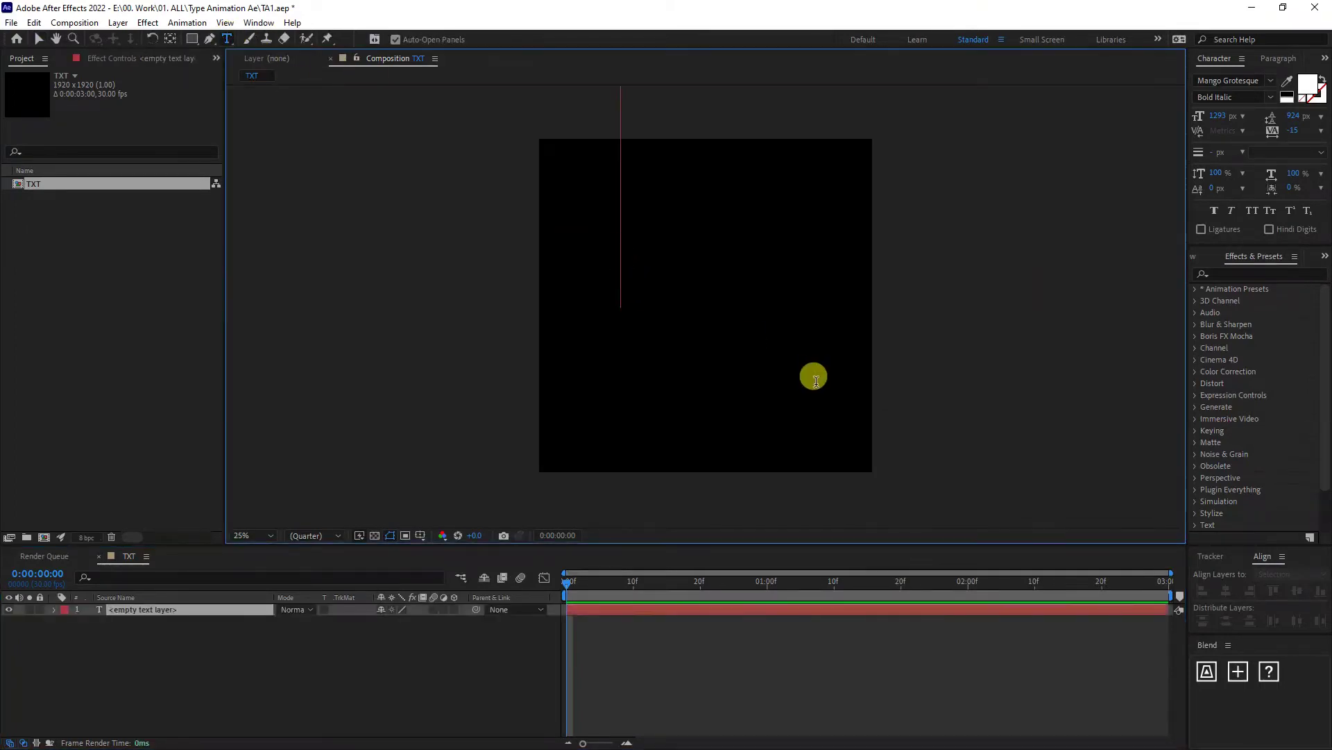
type("PAN")
key("Return")
type("TER")
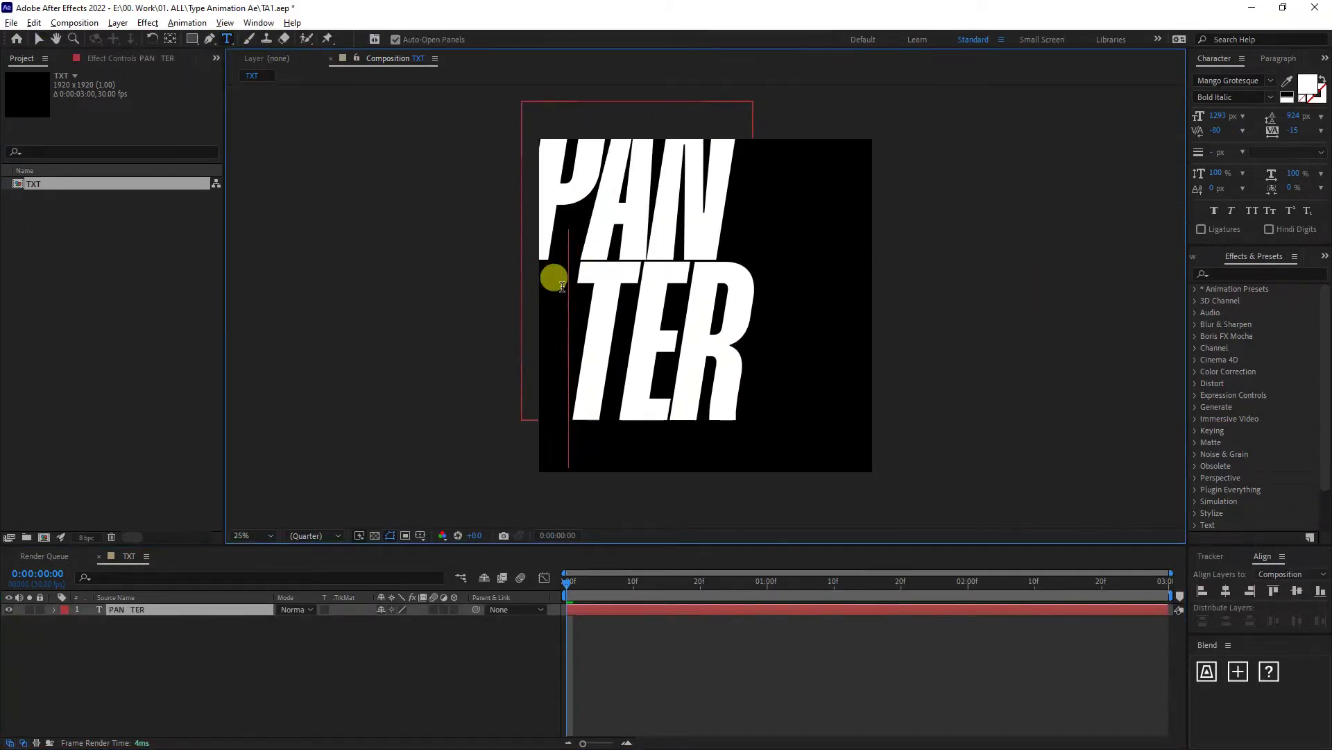
key("Escape")
Centre the text's anchor point and align the PAN TER layer to the composition centre
key("v")
key("ctrl+alt+Home")
key("ctrl+Home")
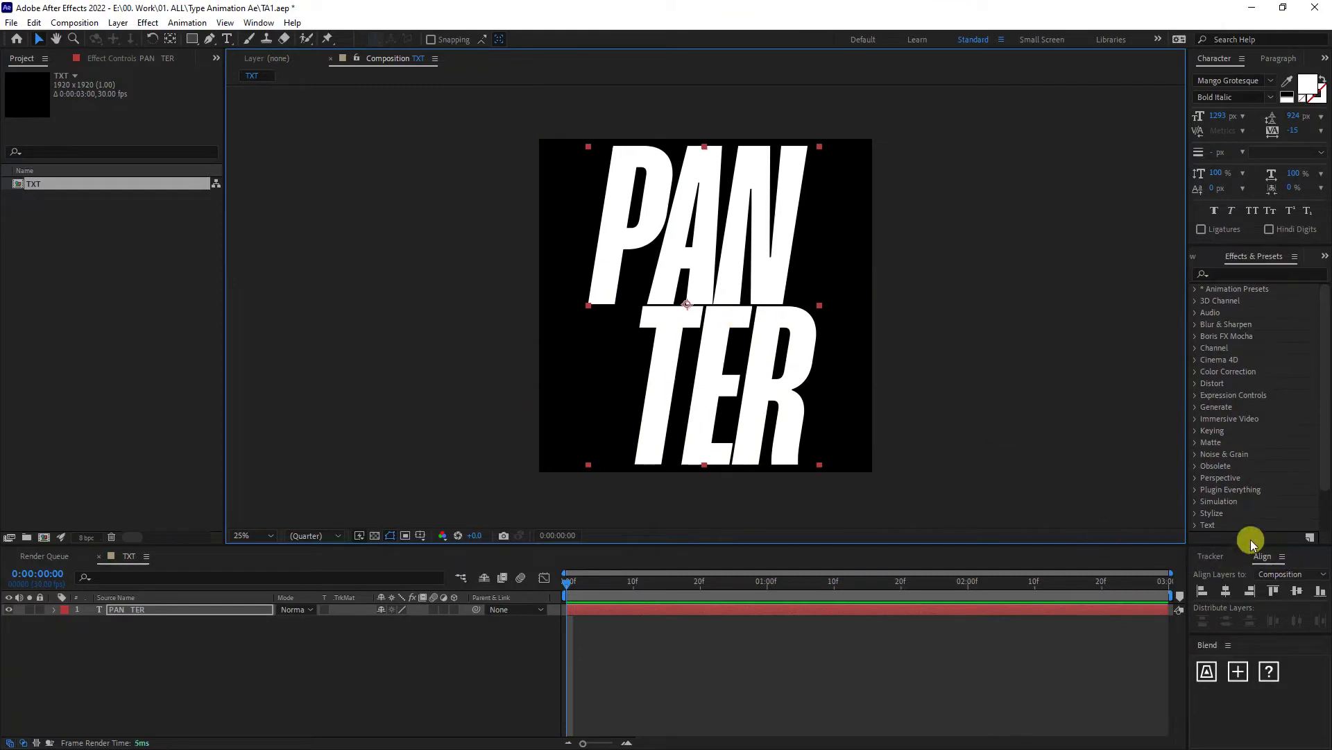
left_click(1220, 590)
left_click(1297, 590)
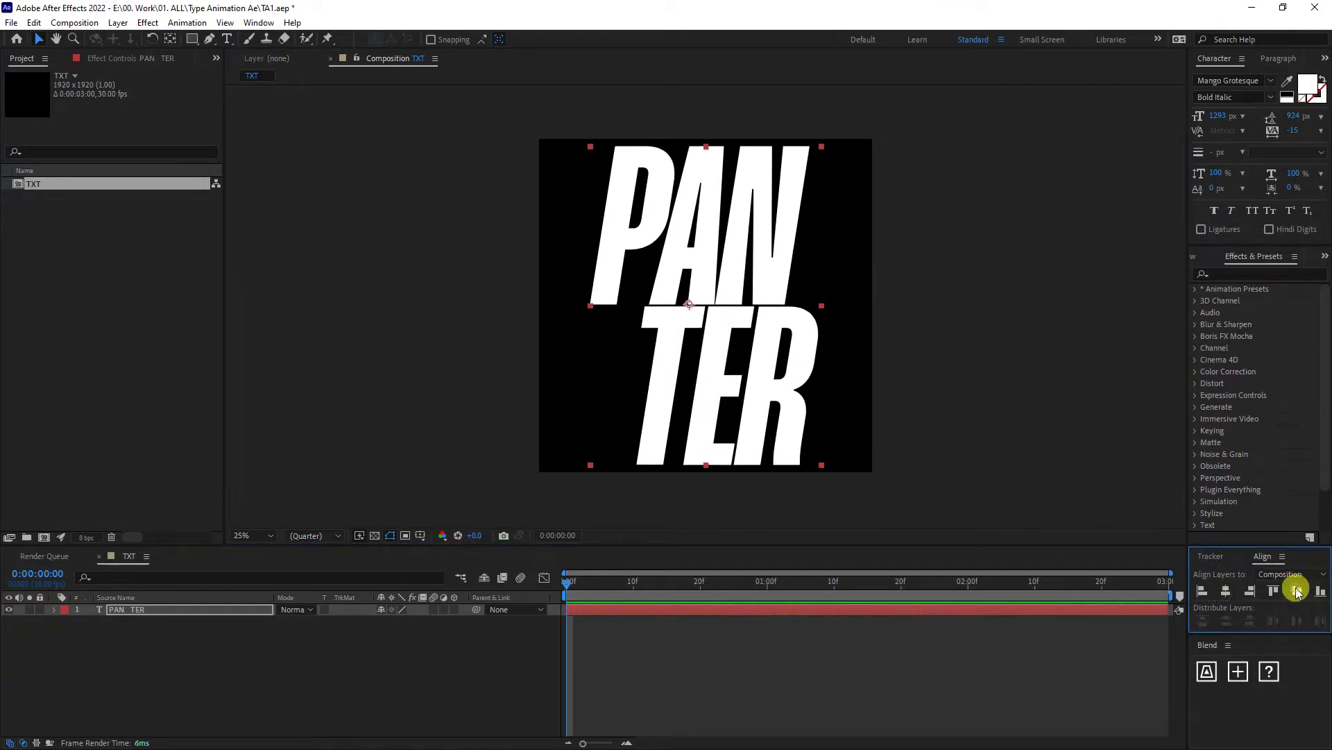
Scale the PAN TER text layer down to 77%
left_click(494, 678)
key("s")
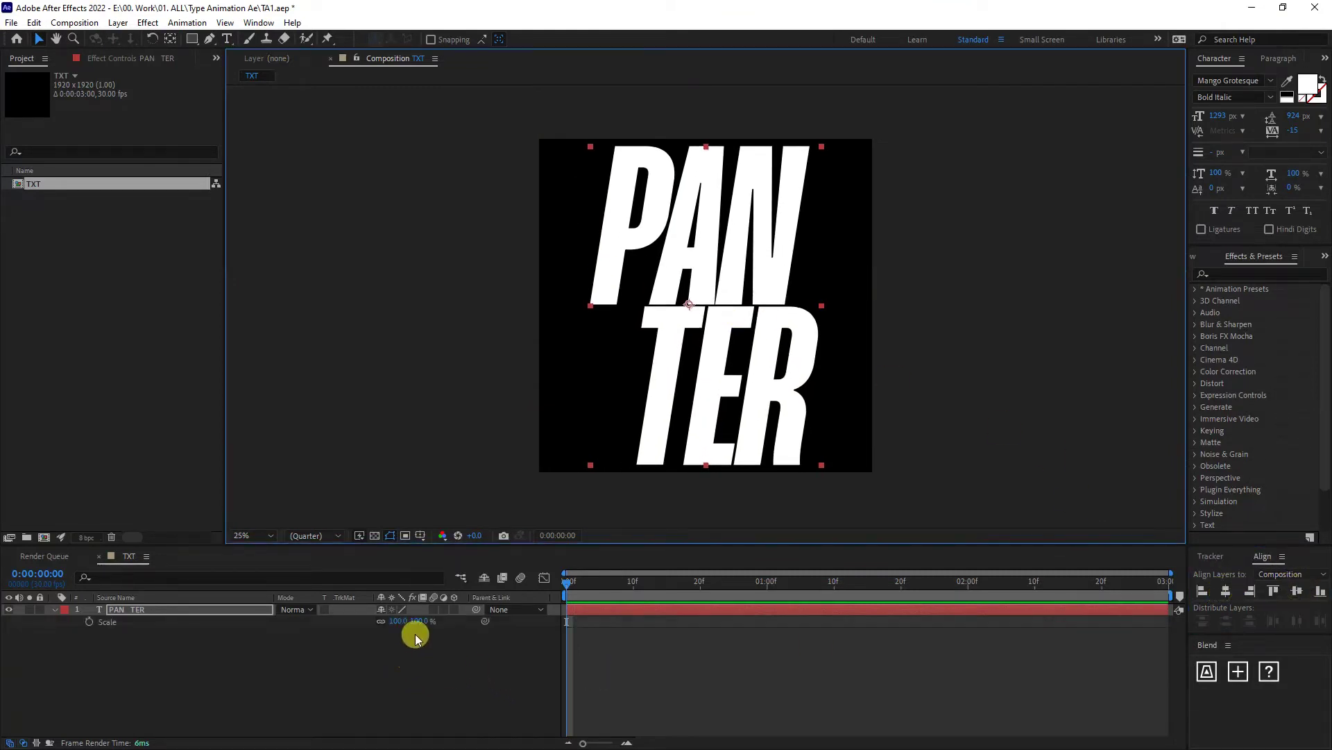
left_click_drag(396, 621, 375, 619)
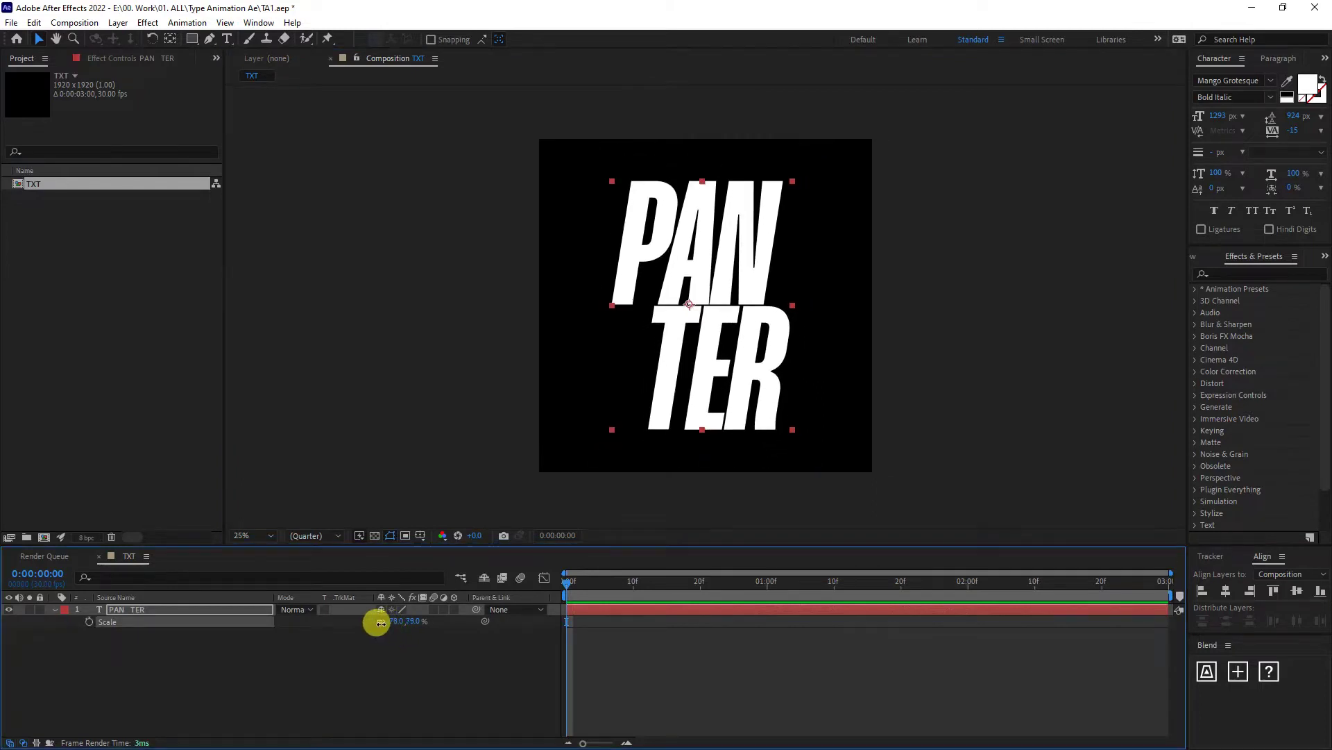
left_click(54, 610)
Add a text animator with Opacity and Position properties to PAN TER
left_click(56, 611)
left_click(462, 622)
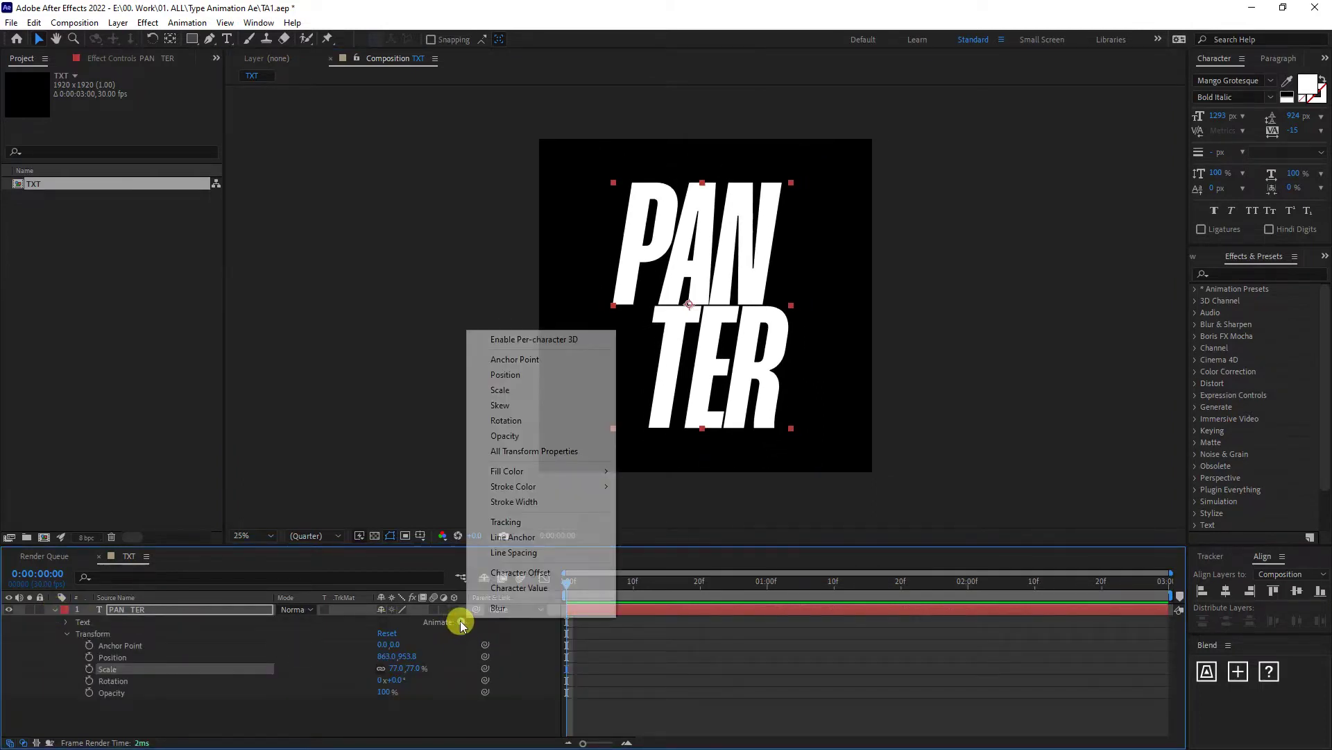
left_click(519, 434)
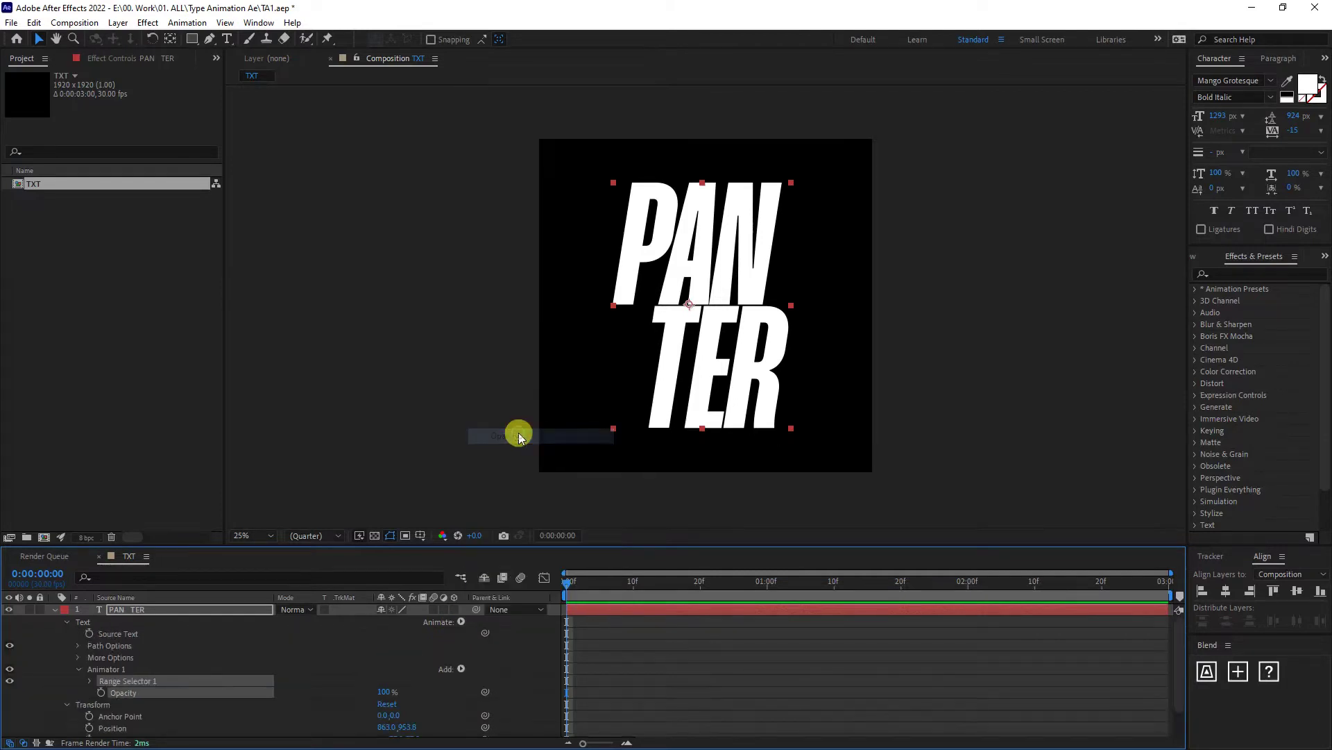
left_click(460, 670)
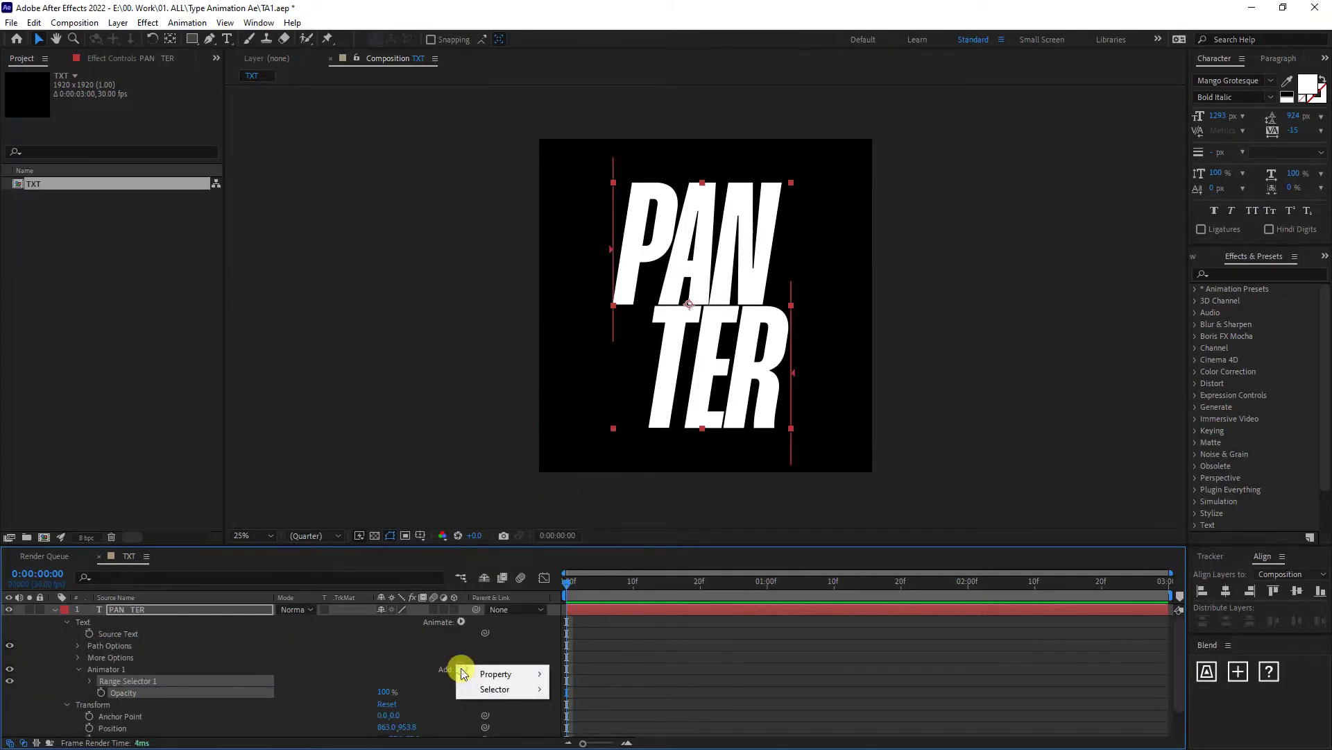
mouse_move(501, 674)
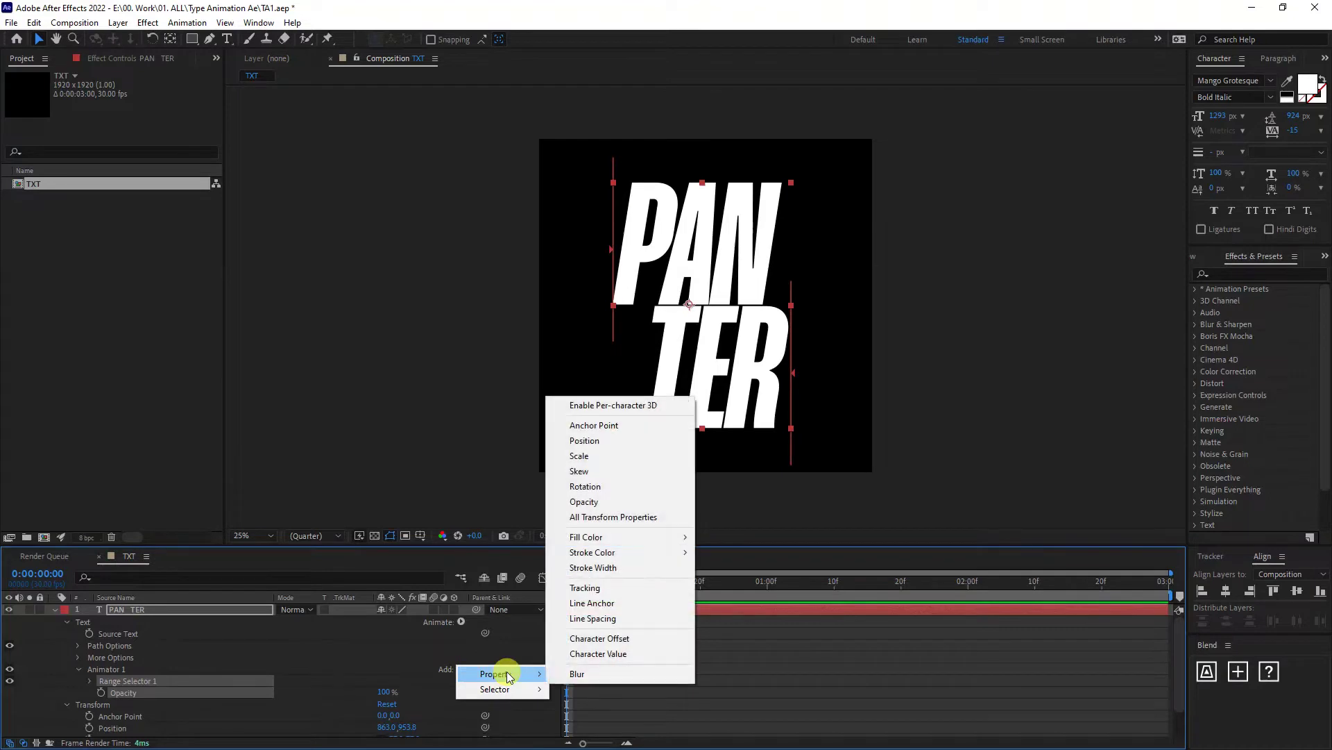
left_click(610, 440)
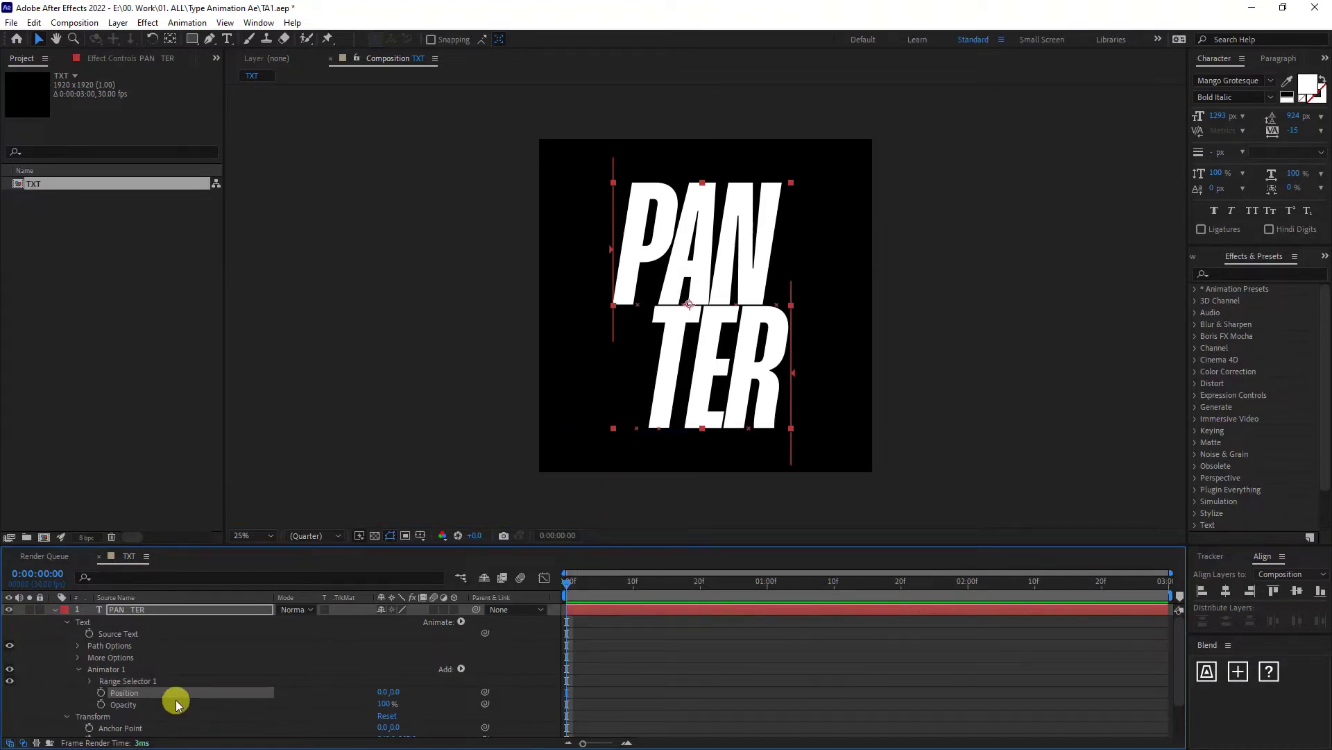
Set the animator's Position to -265,0 and its Opacity to 0%
left_click(143, 700)
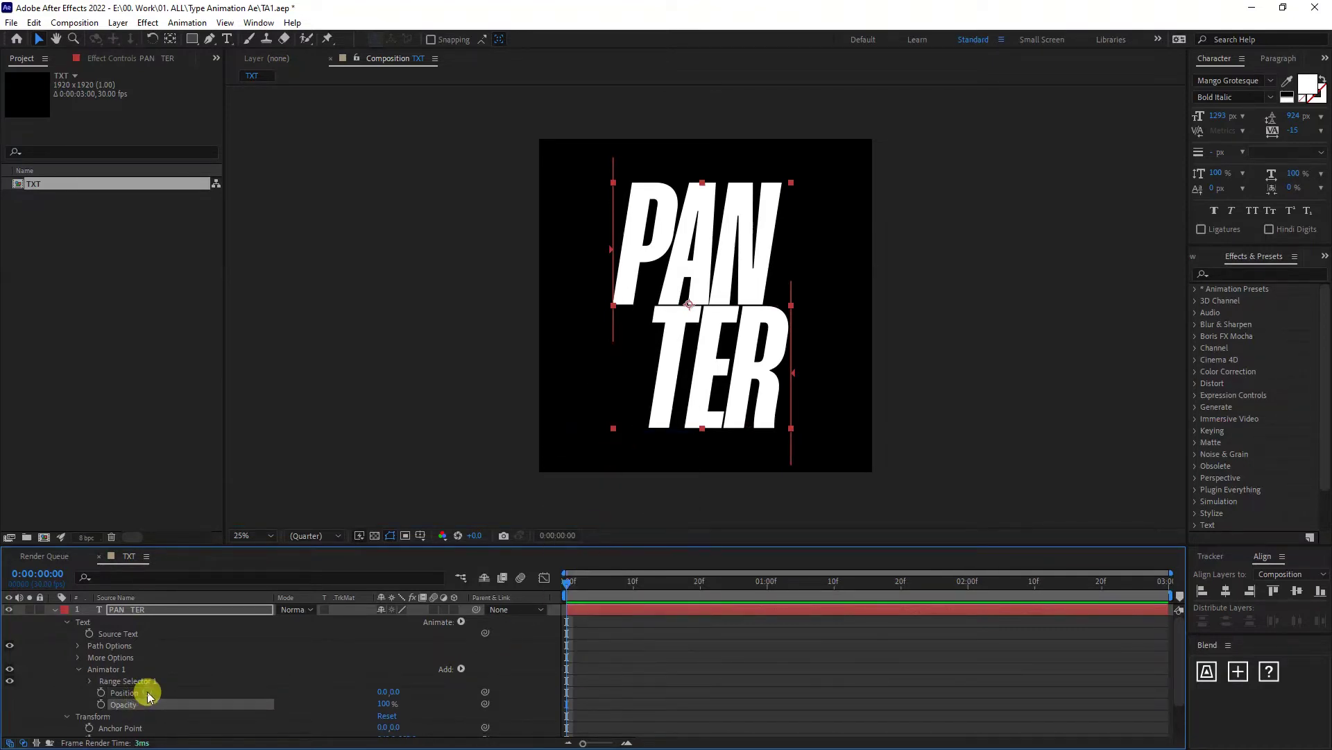
left_click(133, 692)
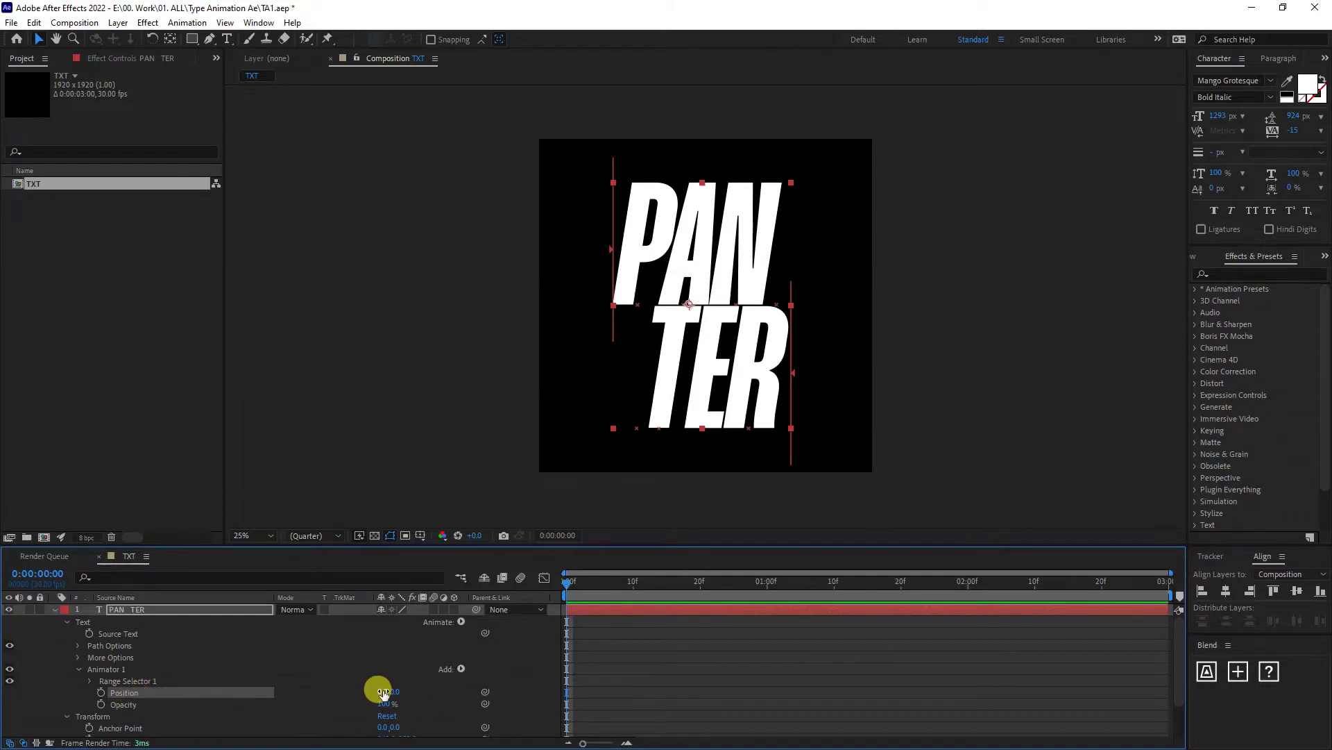
left_click_drag(382, 693, 188, 684)
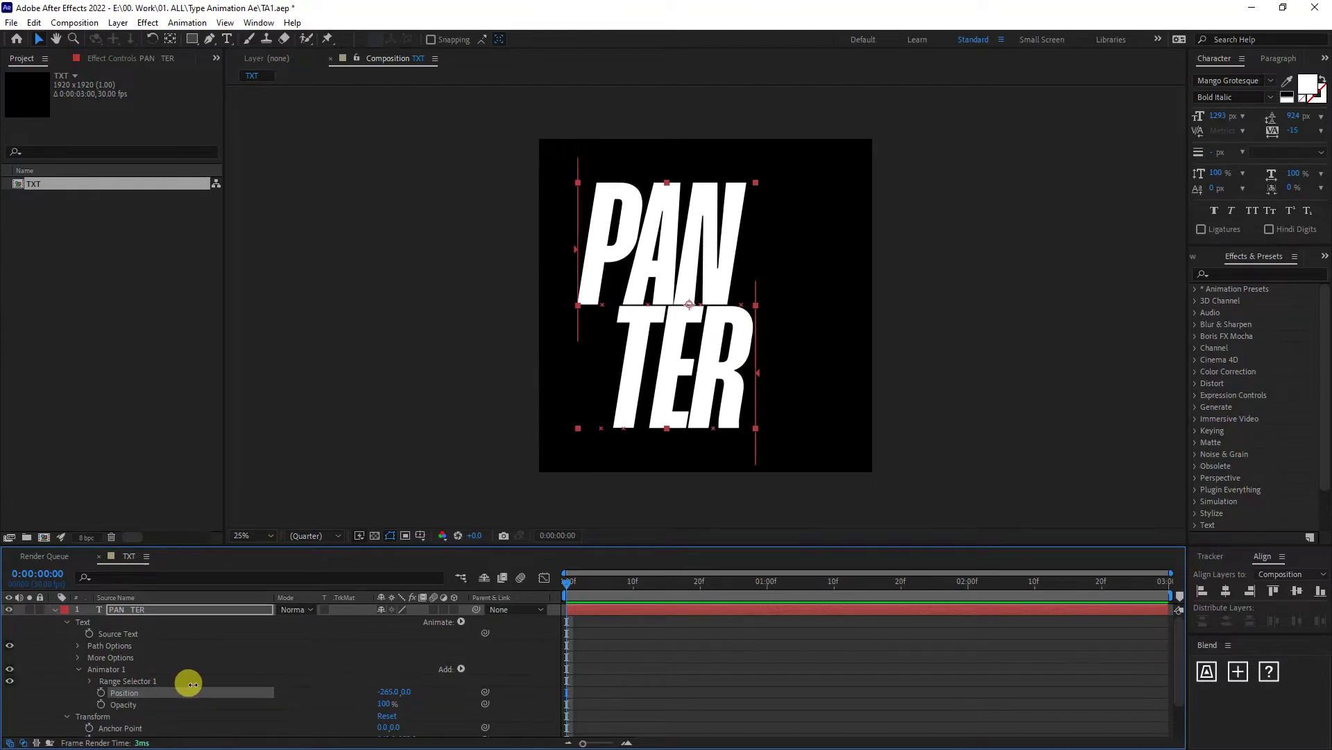
left_click(132, 705)
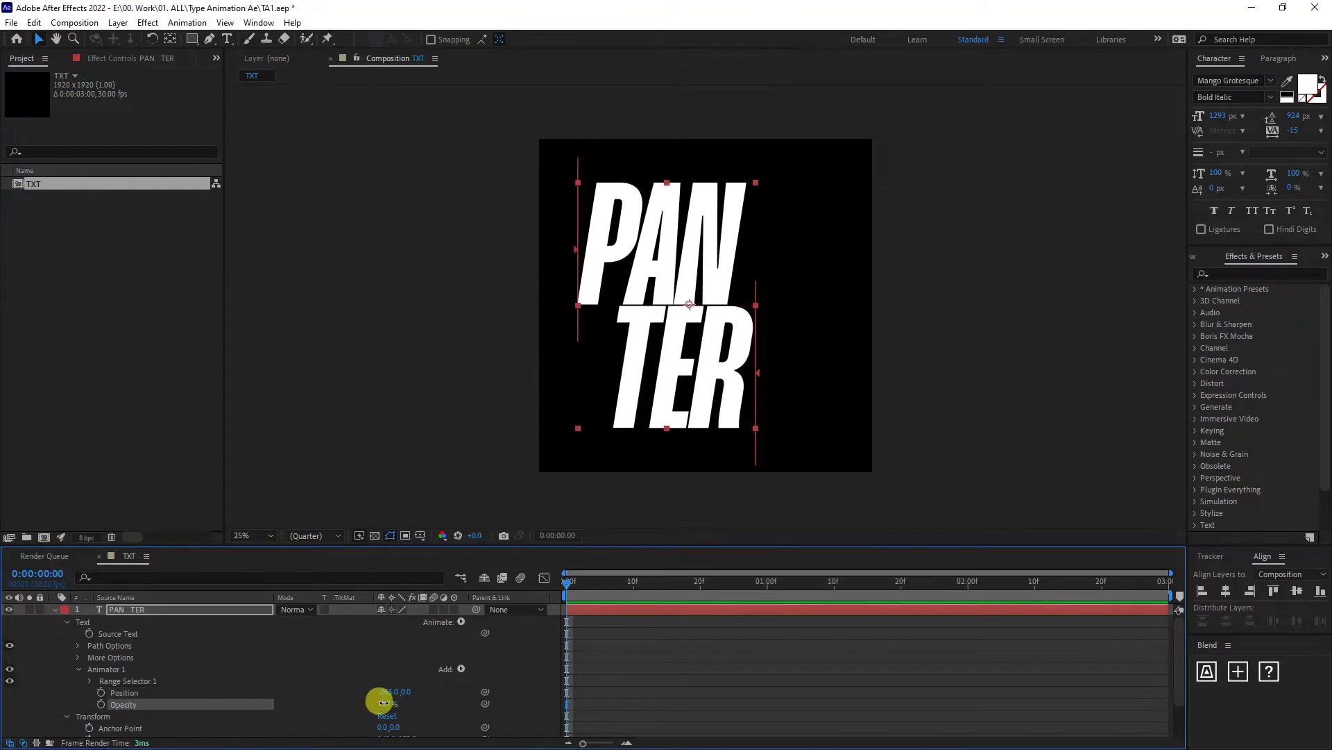
left_click_drag(384, 703, 90, 690)
left_click(132, 685)
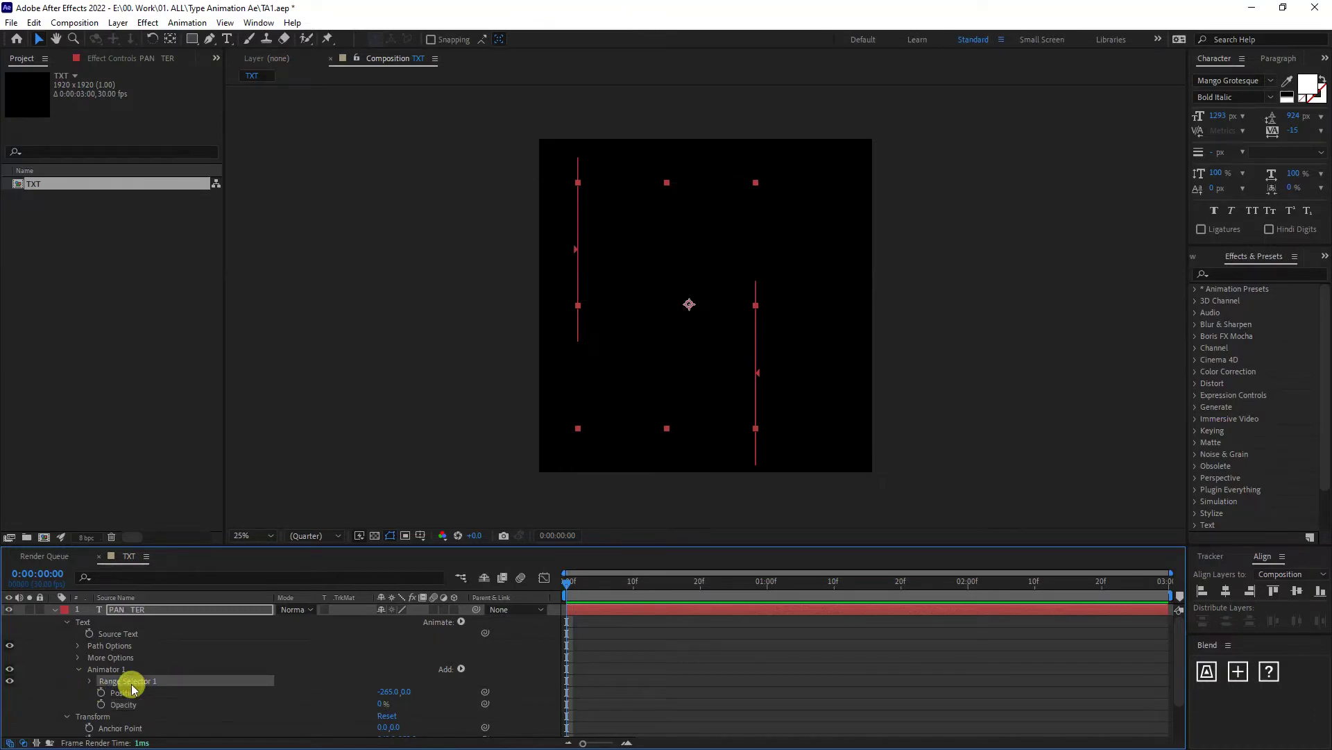
Keyframe Range Selector 1 Offset at -100% at frame 10
left_click(91, 681)
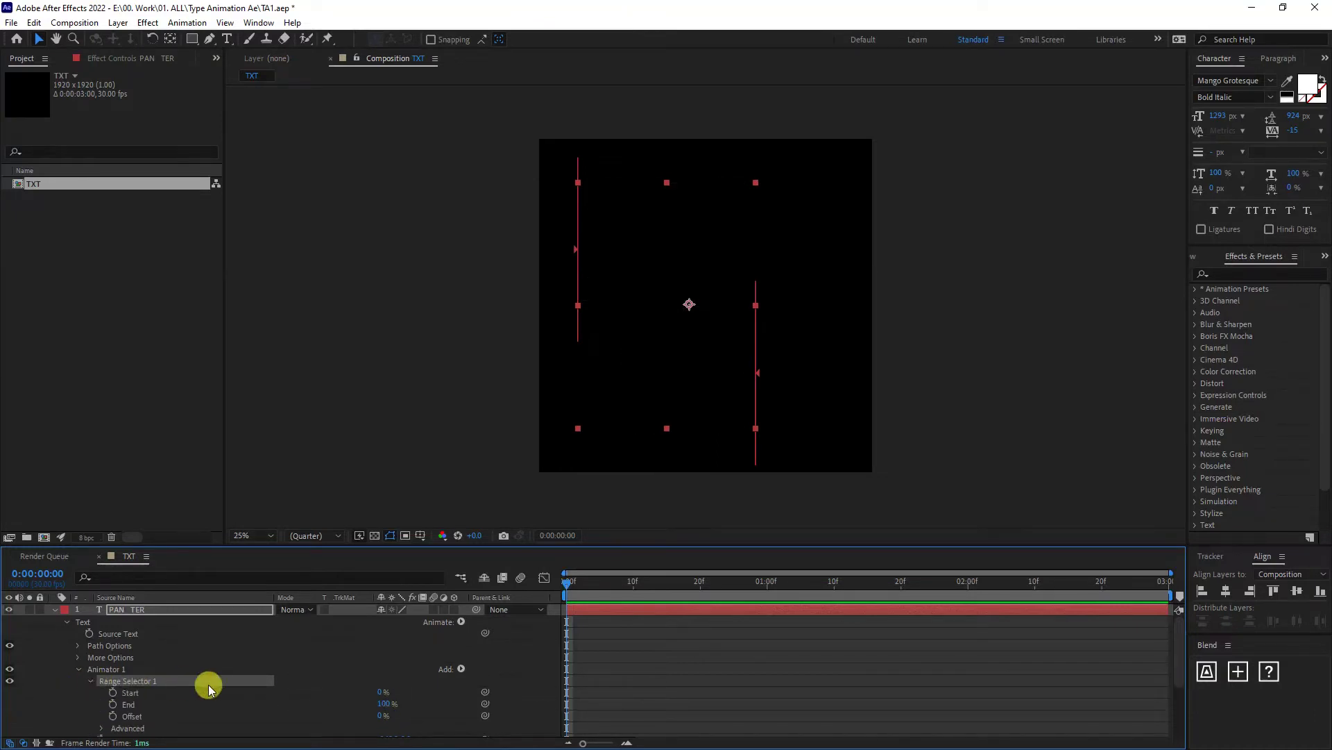
left_click(143, 679)
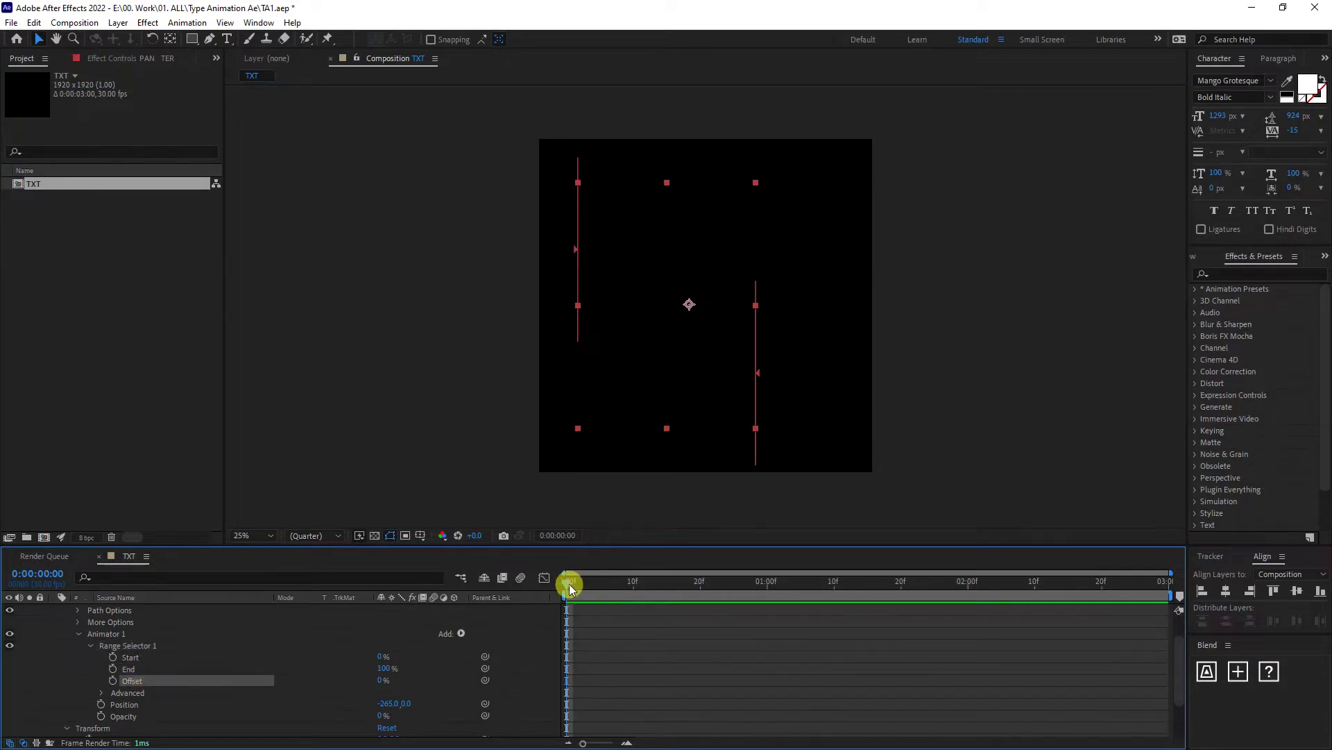
left_click_drag(569, 587, 636, 587)
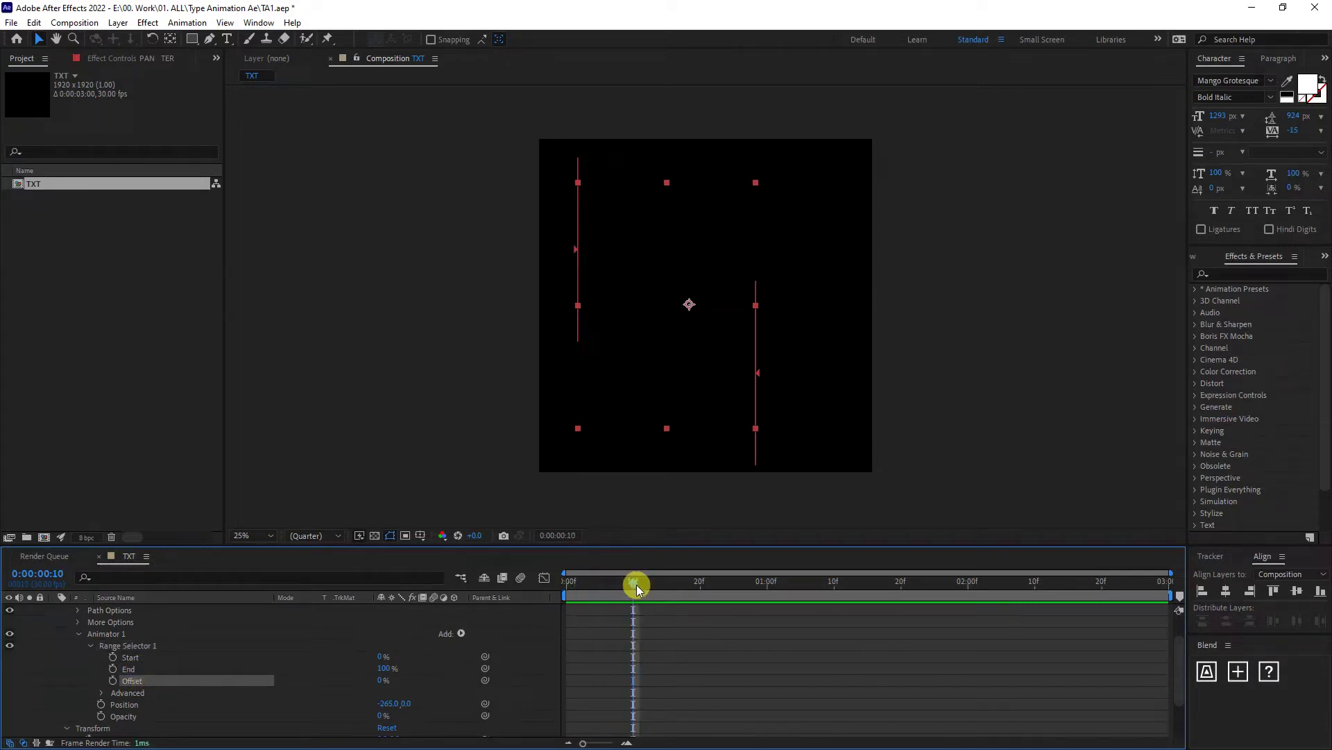
left_click(113, 680)
left_click(380, 680)
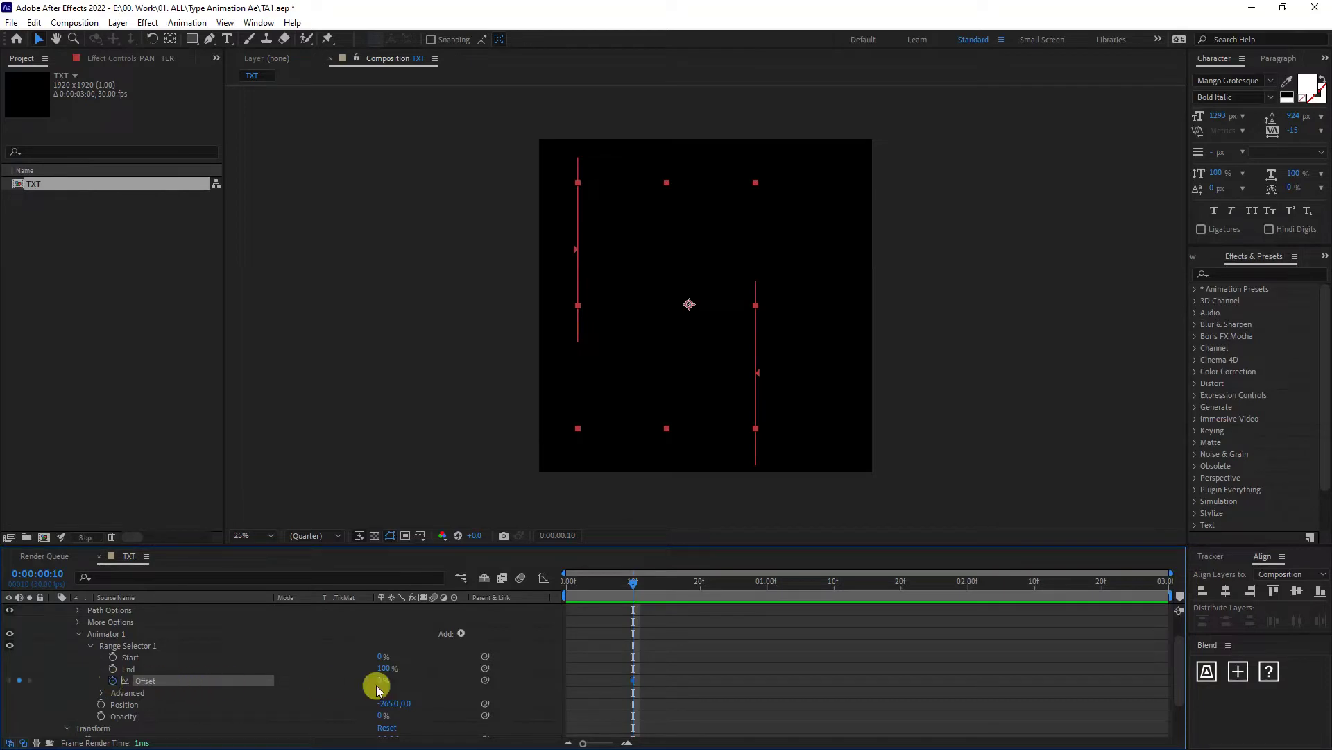
type("-100")
key("Return")
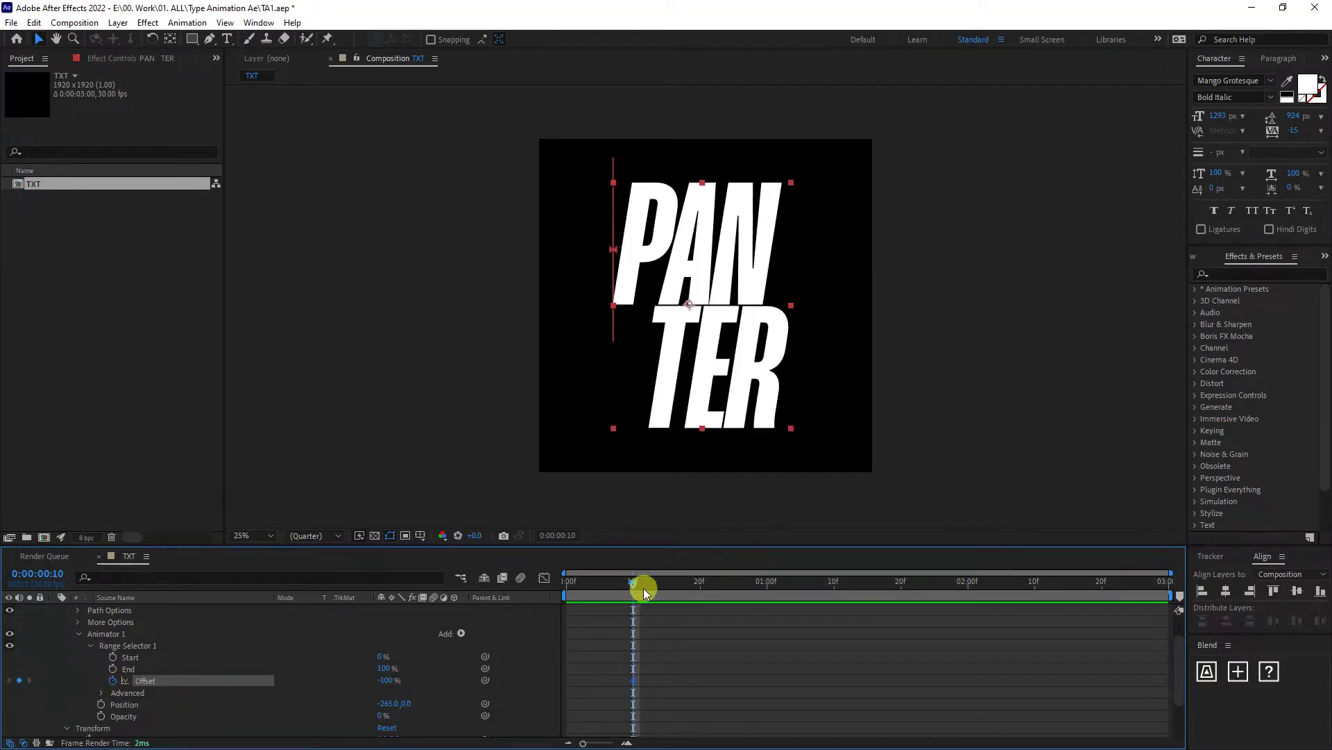
Keyframe Offset at 100% at 2 seconds and preview the letter animation from the start
left_click_drag(652, 585, 967, 609)
left_click(388, 680)
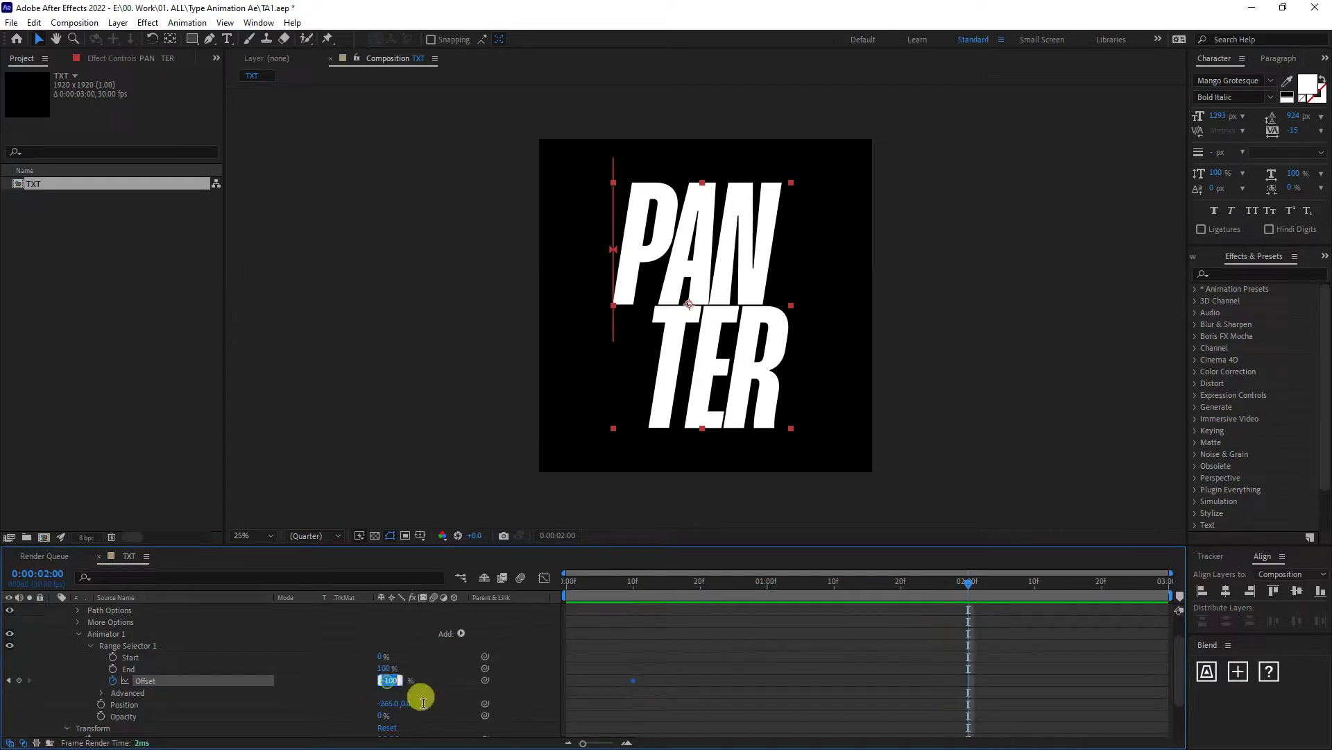
type("100")
key("Return")
key("Home")
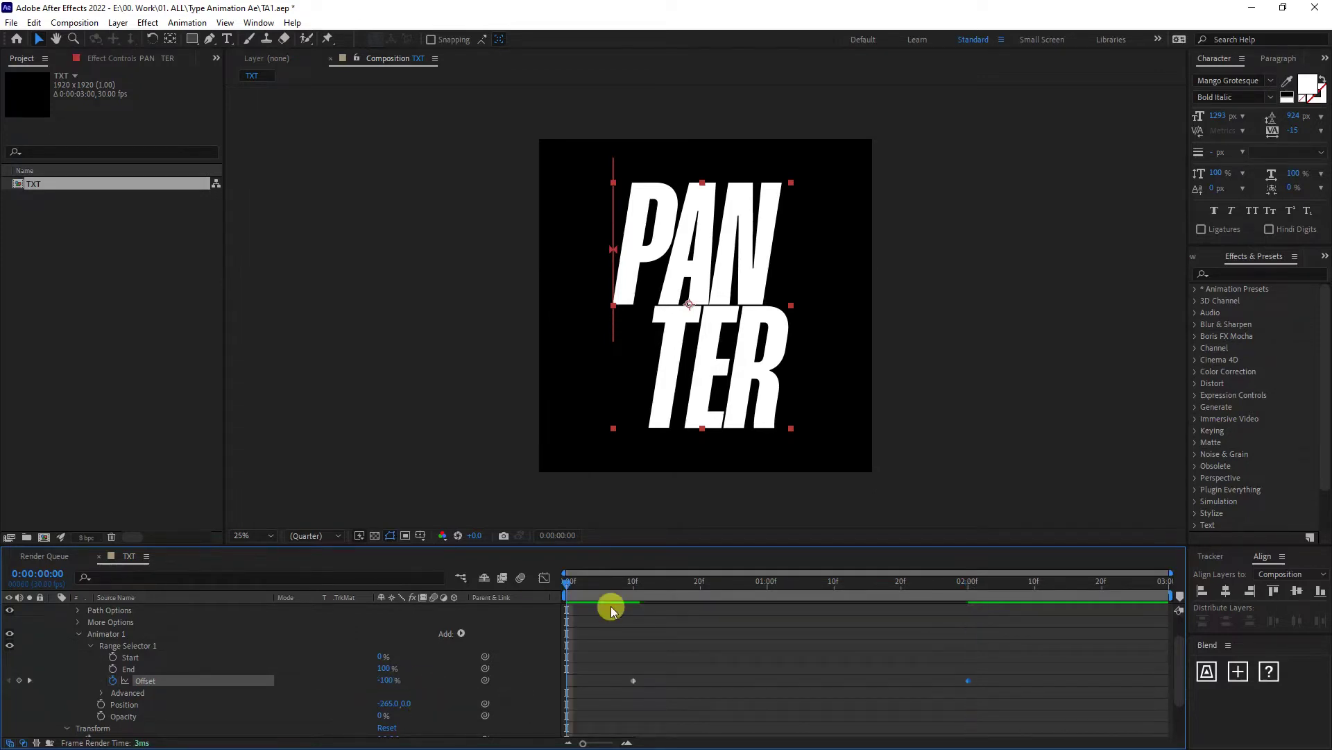
left_click(772, 641)
key("space")
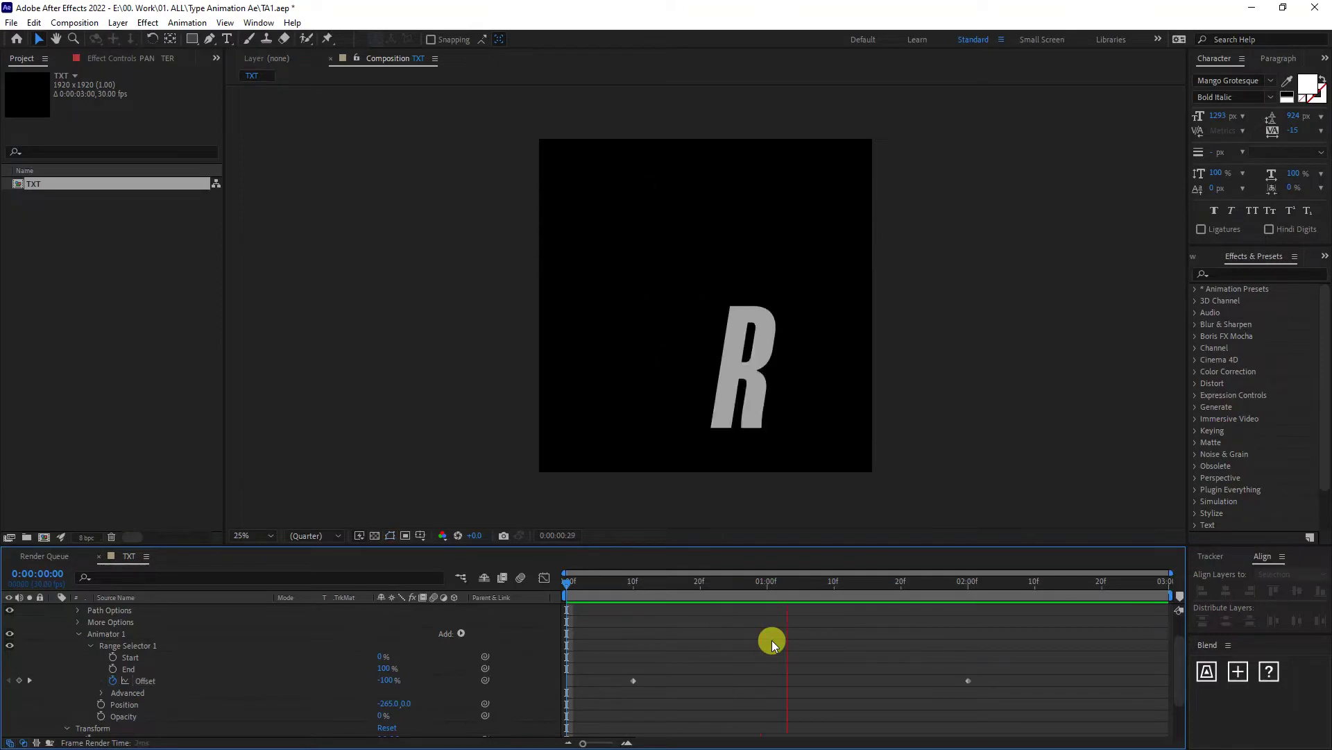
key("space")
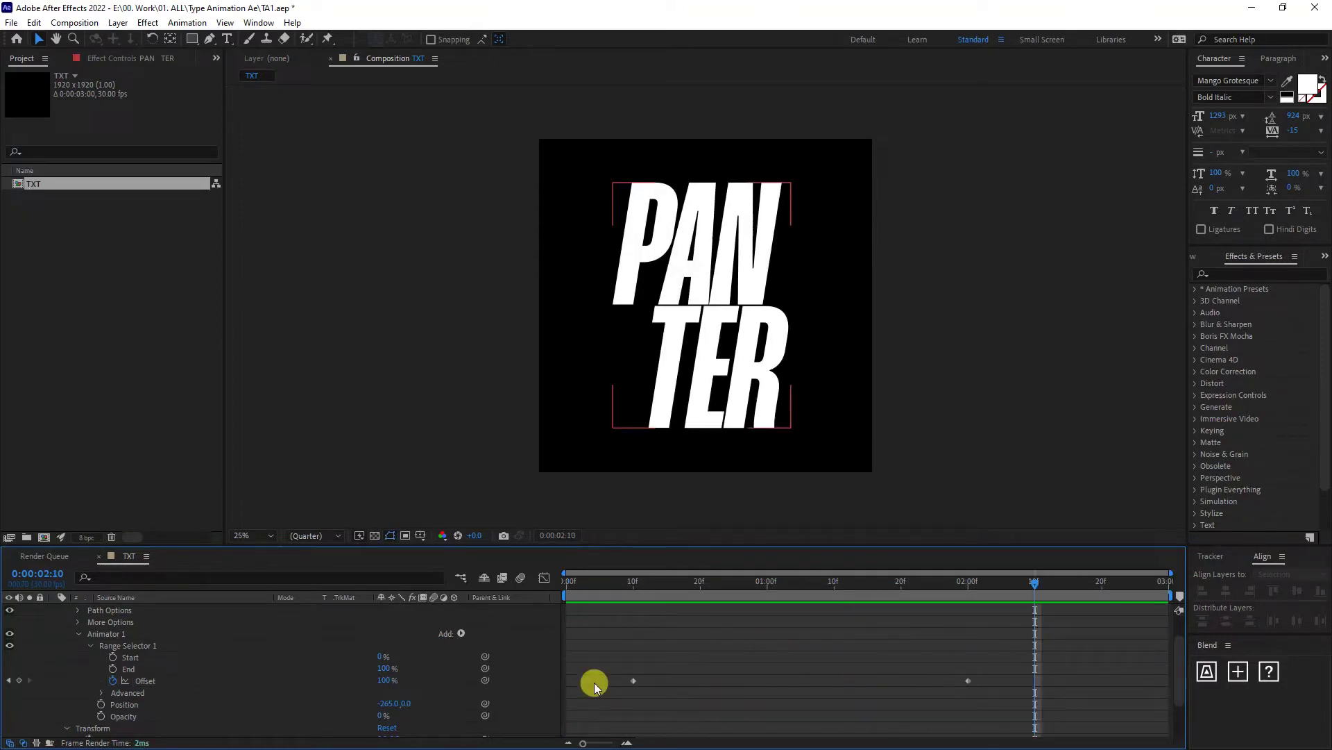
Set the range selector Shape to Ramp Up and move the 100% Offset keyframe earlier to about 1:10
left_click(569, 582)
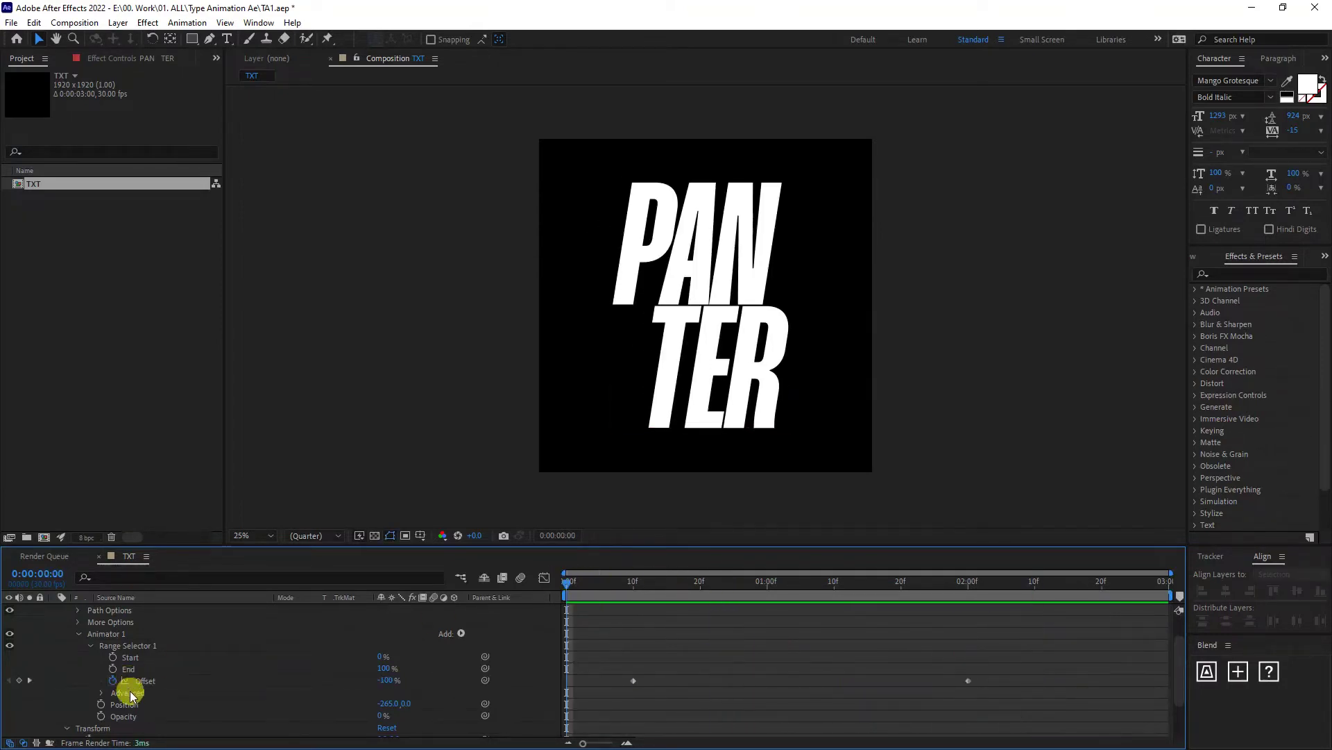
left_click(101, 691)
left_click(102, 691)
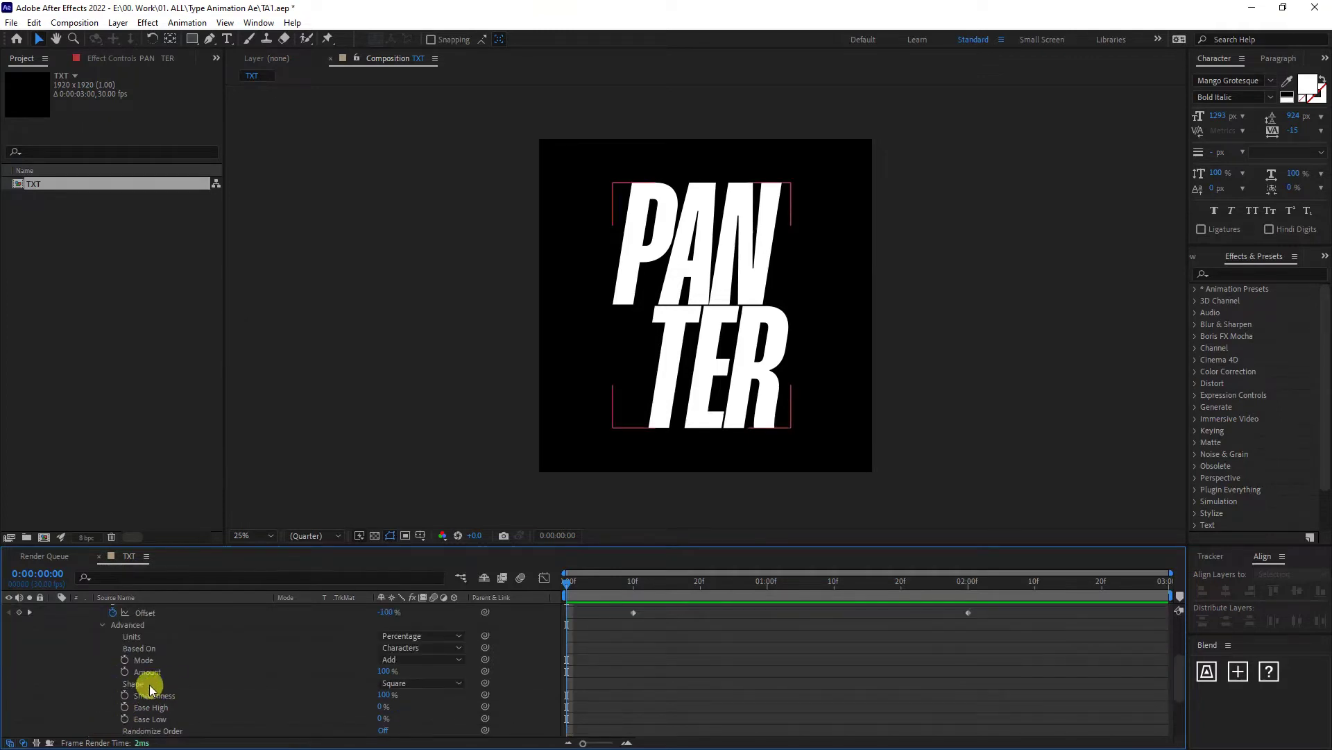
left_click(143, 686)
left_click(398, 685)
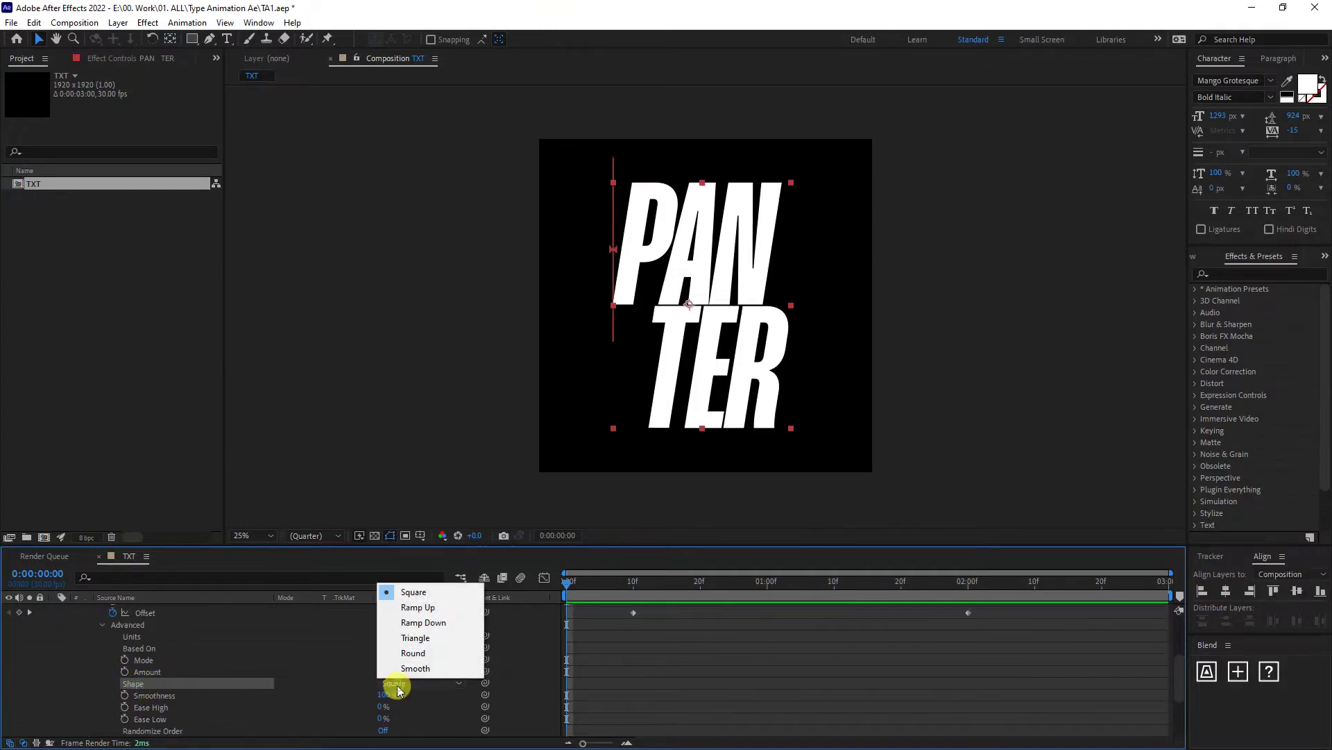
left_click(430, 608)
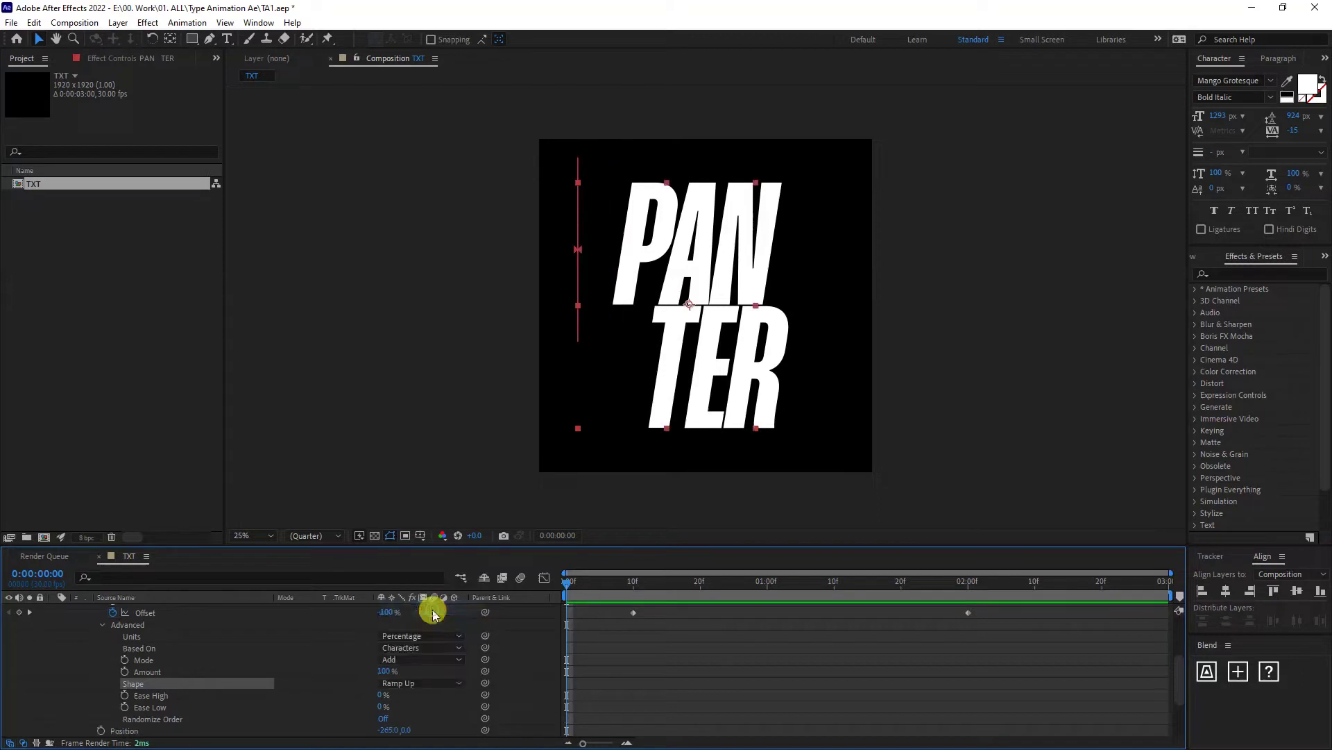
key("space")
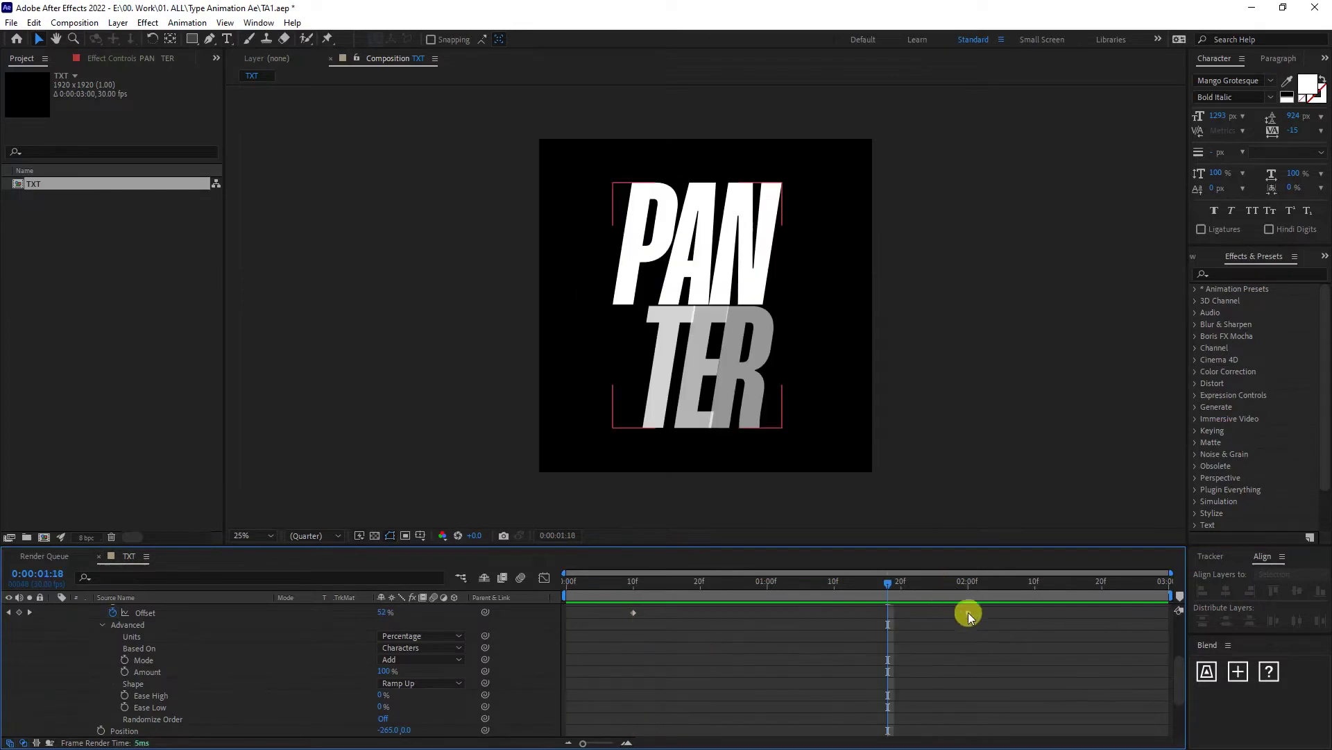
left_click_drag(967, 612, 724, 662)
key("space")
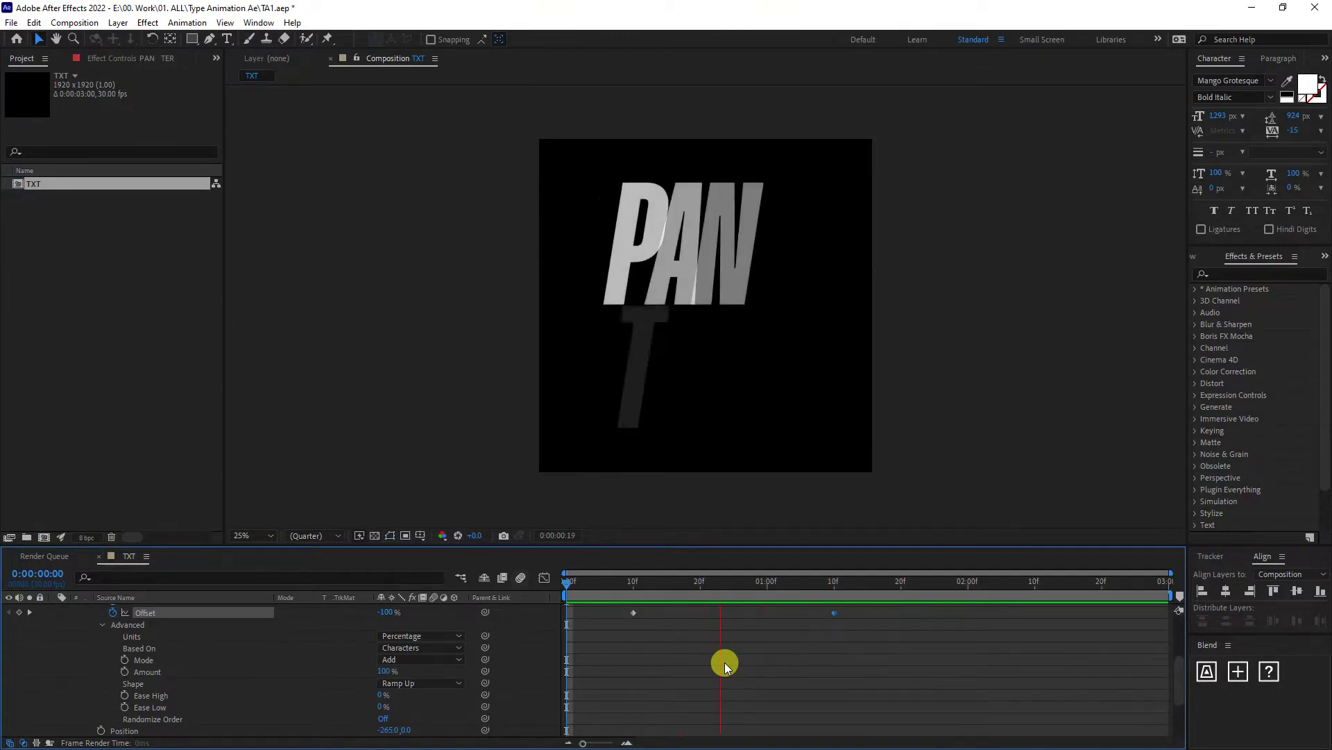
key("space")
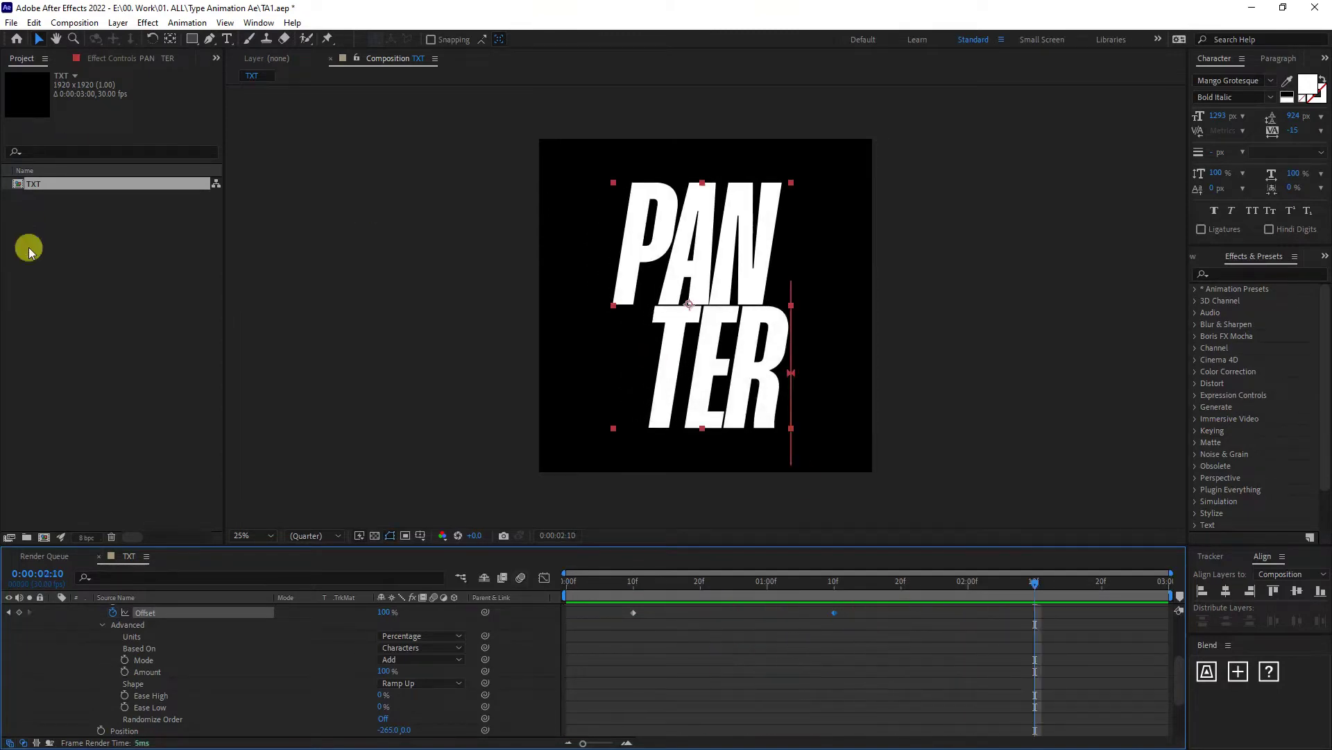
Create a new composition named Displacement
right_click(89, 251)
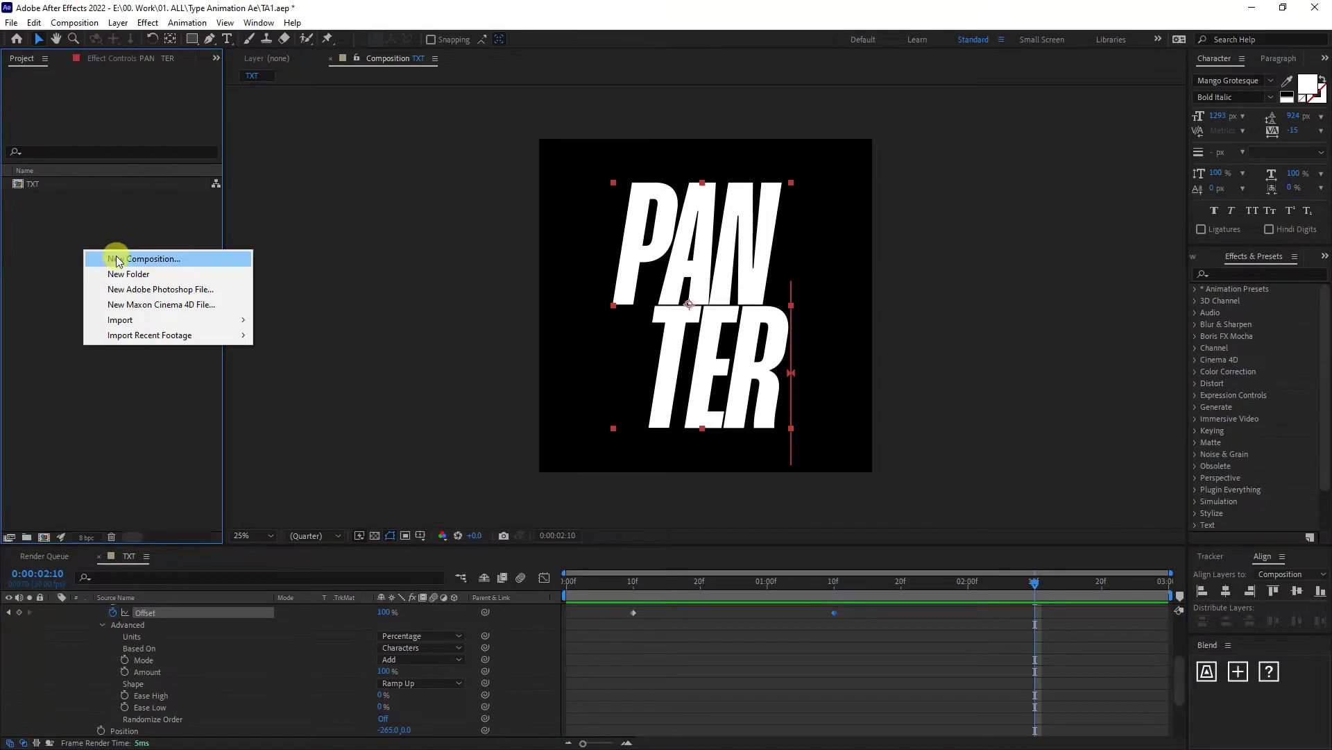
left_click(107, 259)
type("D")
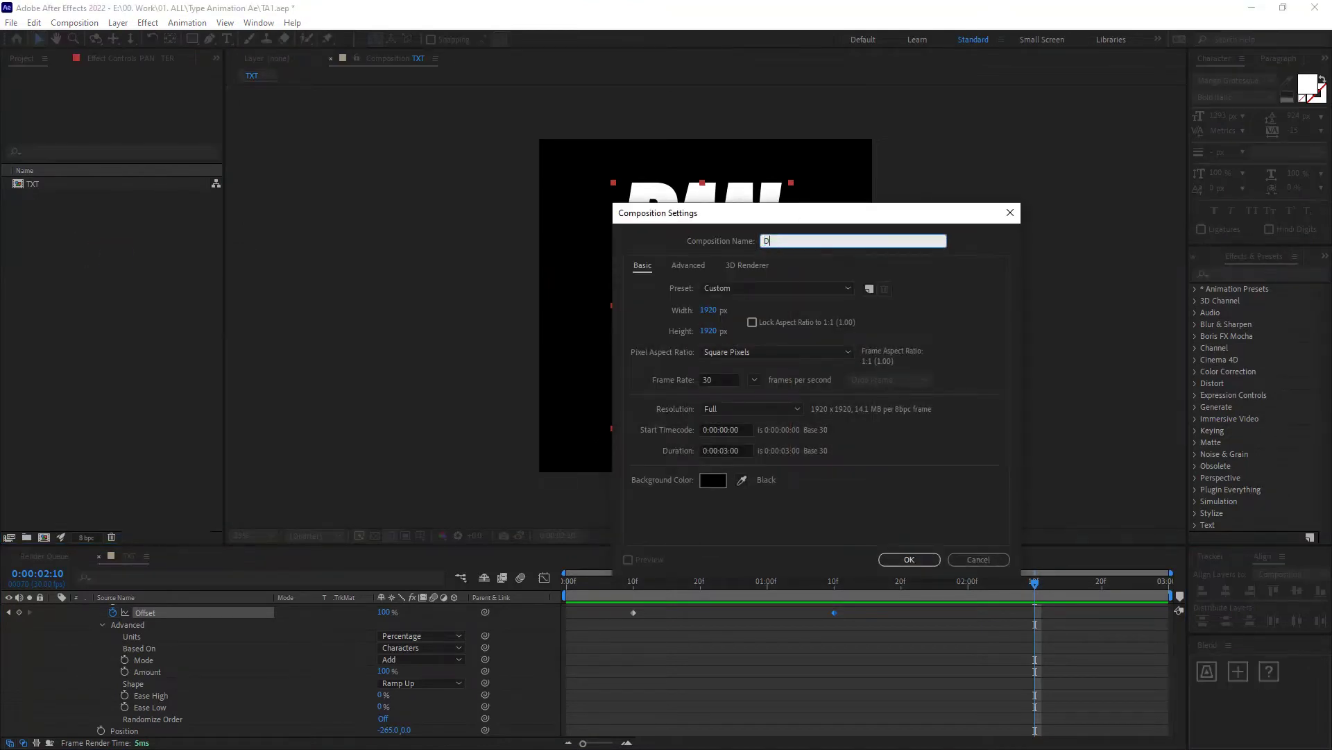
type("isplacemen")
key("BackSpace")
type("ent")
key("Return")
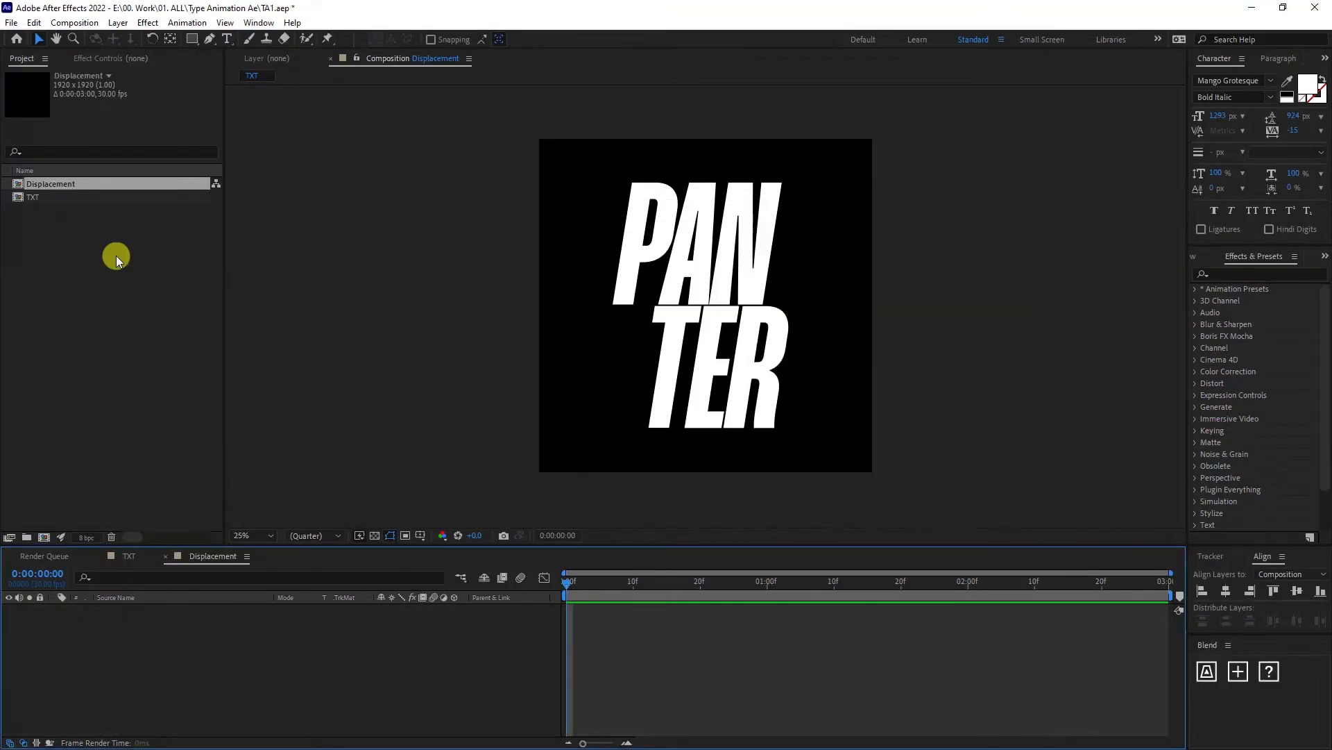
Draw a rectangle on the Displacement canvas and centre its anchor point on it
left_click(192, 40)
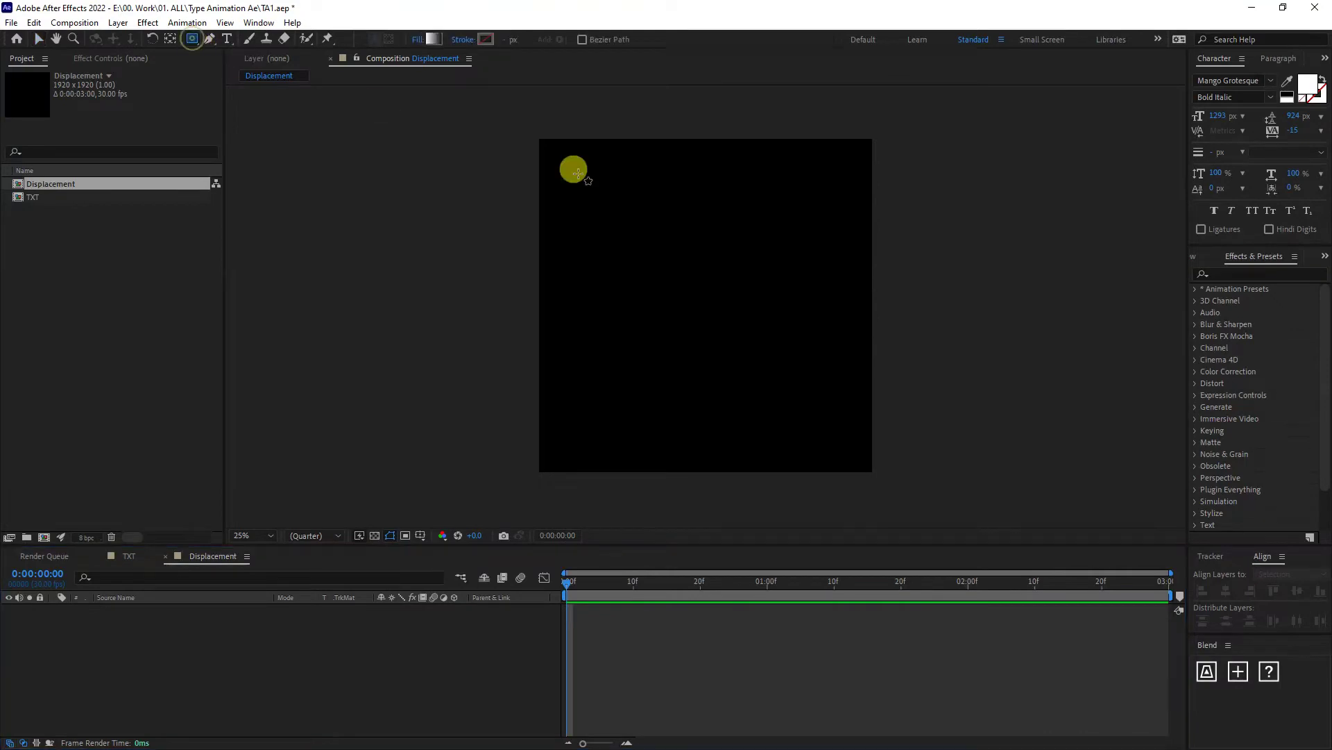
left_click_drag(606, 223, 673, 281)
key("v")
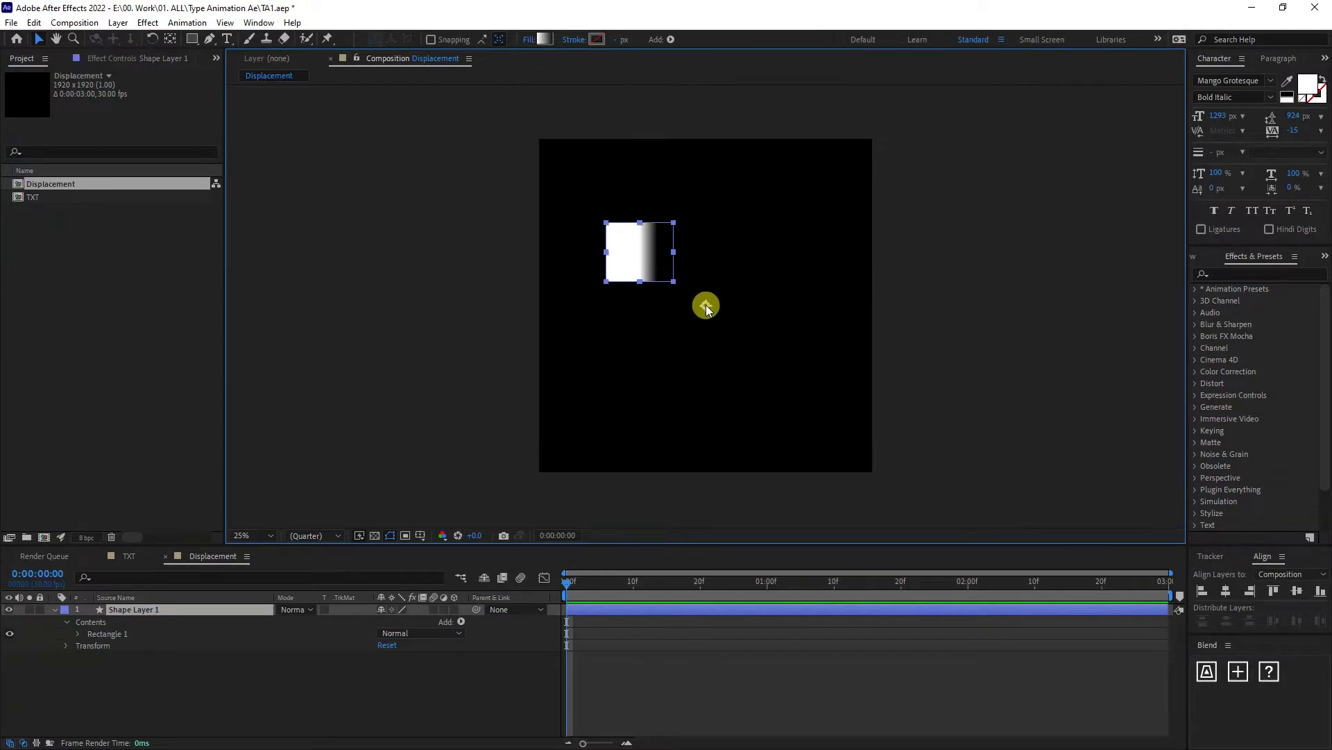
double_click(172, 42, "ctrl")
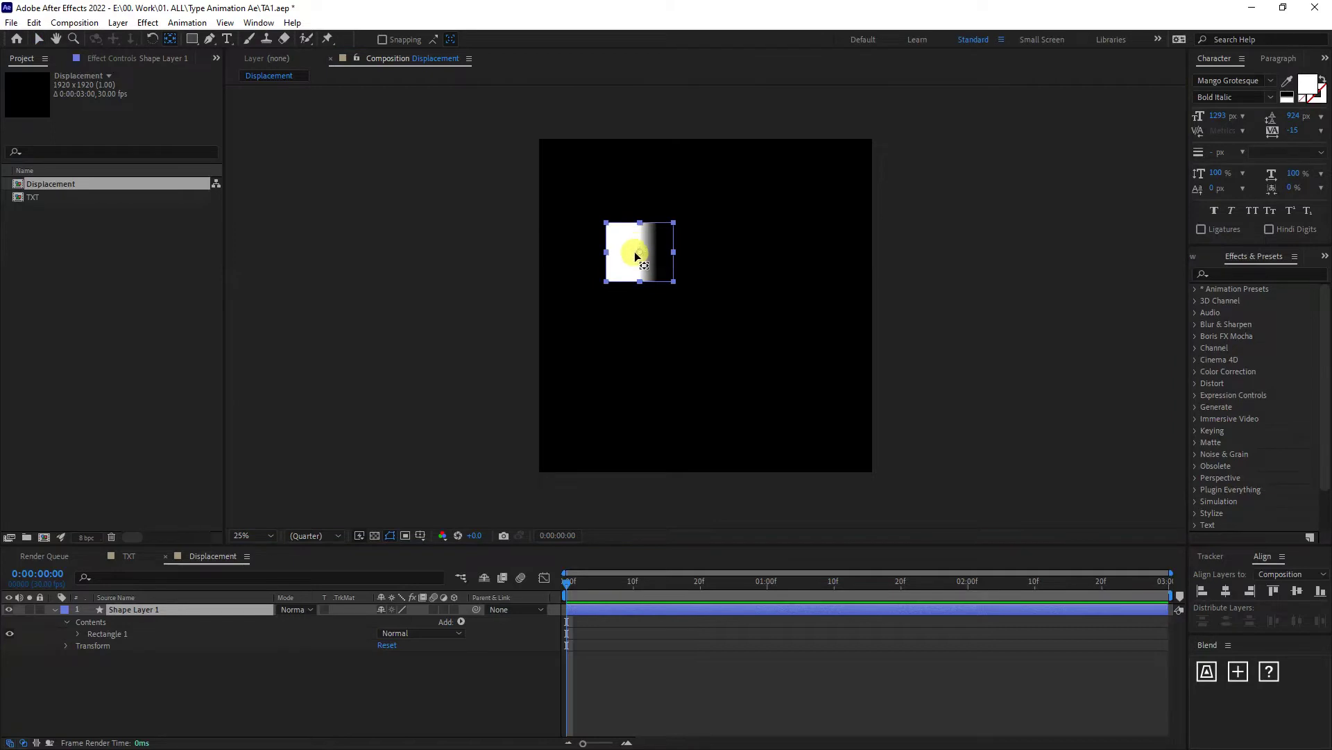
Change the rectangle's fill to a linear gradient
key("v")
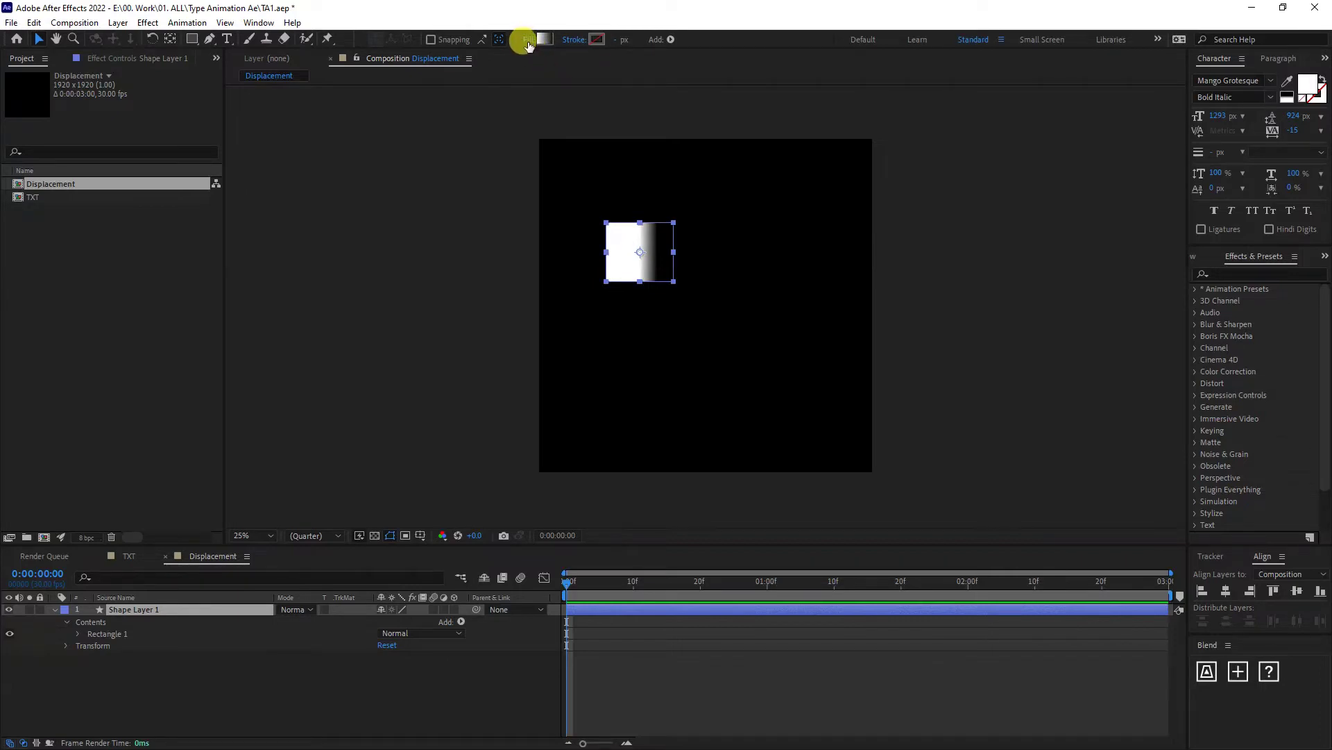
left_click(528, 42)
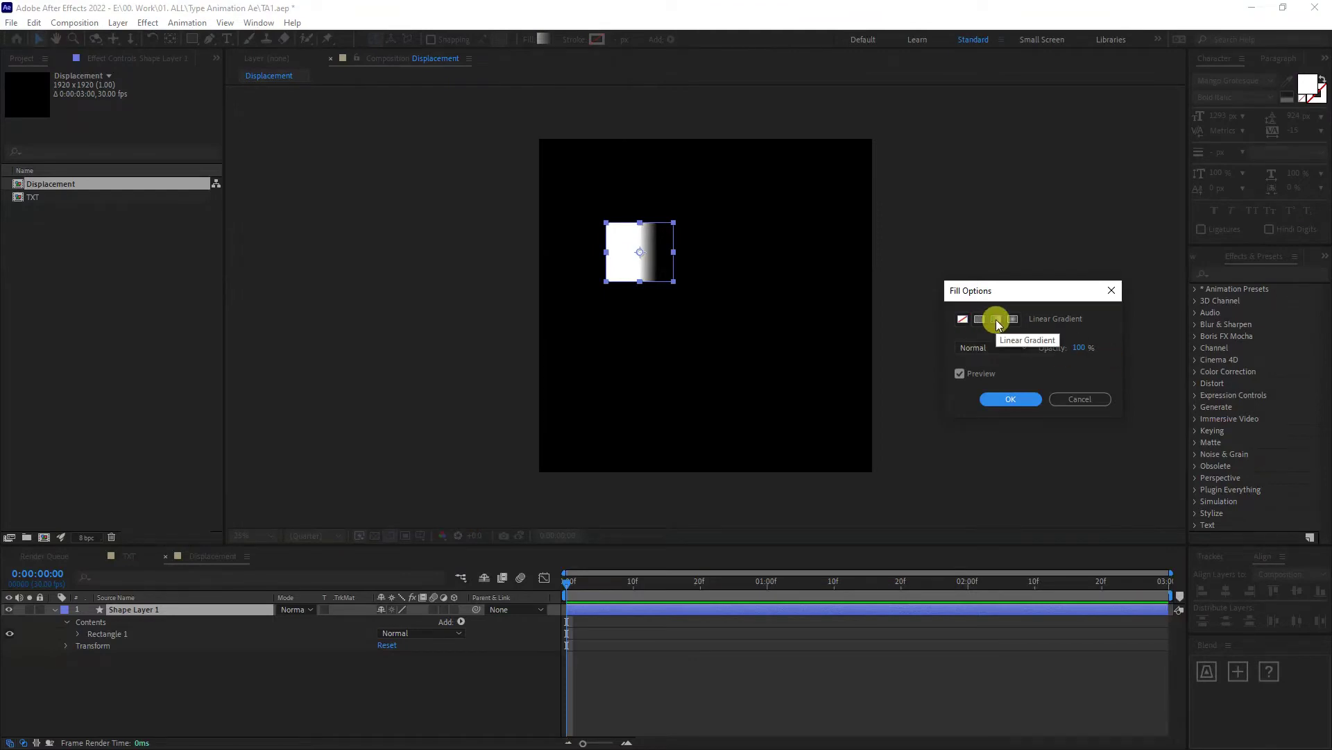
left_click(1025, 402)
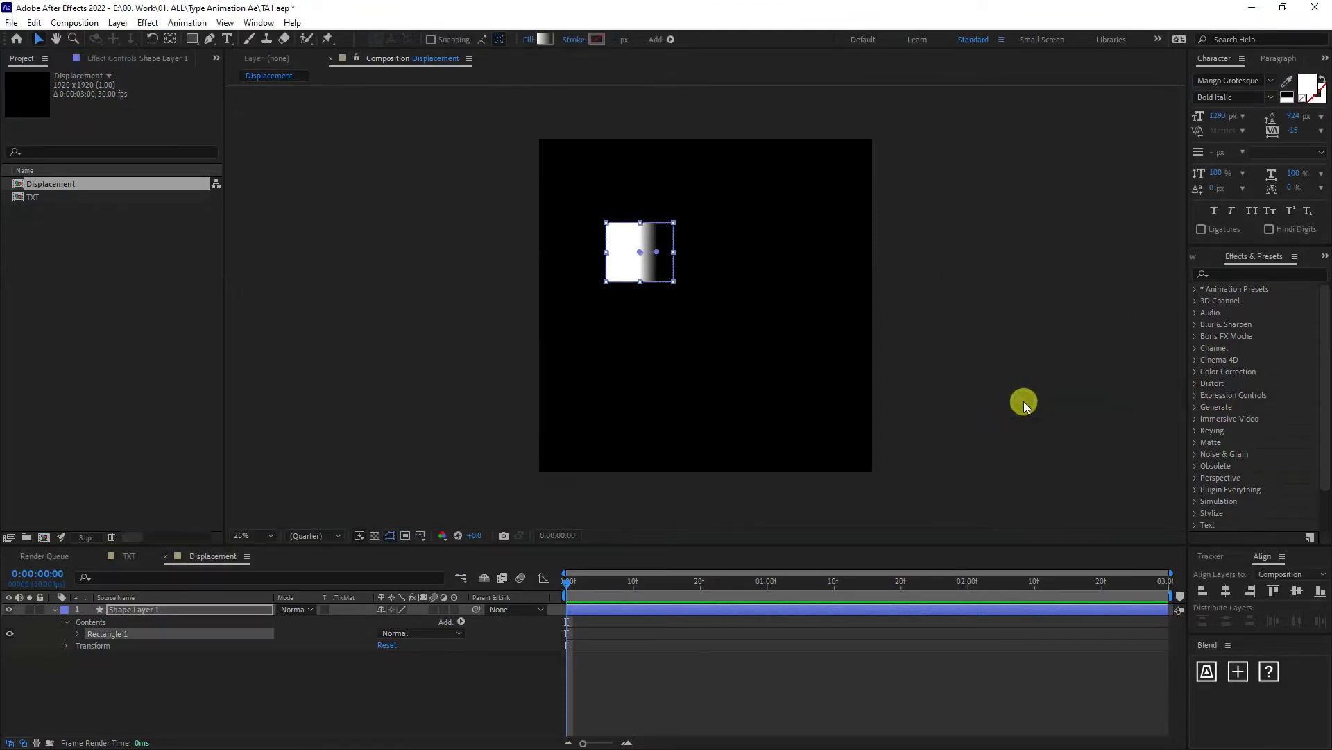
Set the gradient stops to white at 0% and black at 100%
left_click(544, 40)
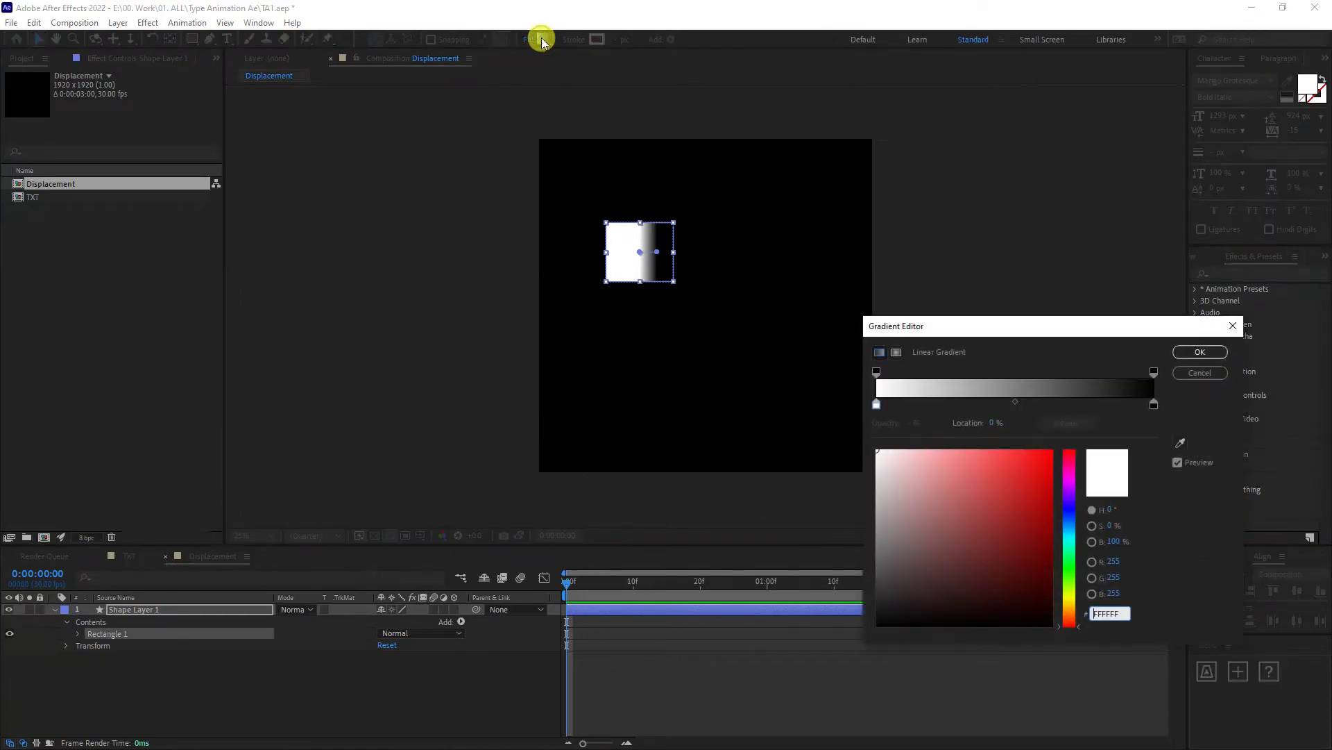
left_click(877, 404)
mouse_move(885, 408)
left_mouse_down()
mouse_move(910, 408)
mouse_move(863, 402)
mouse_move(878, 410)
left_mouse_up()
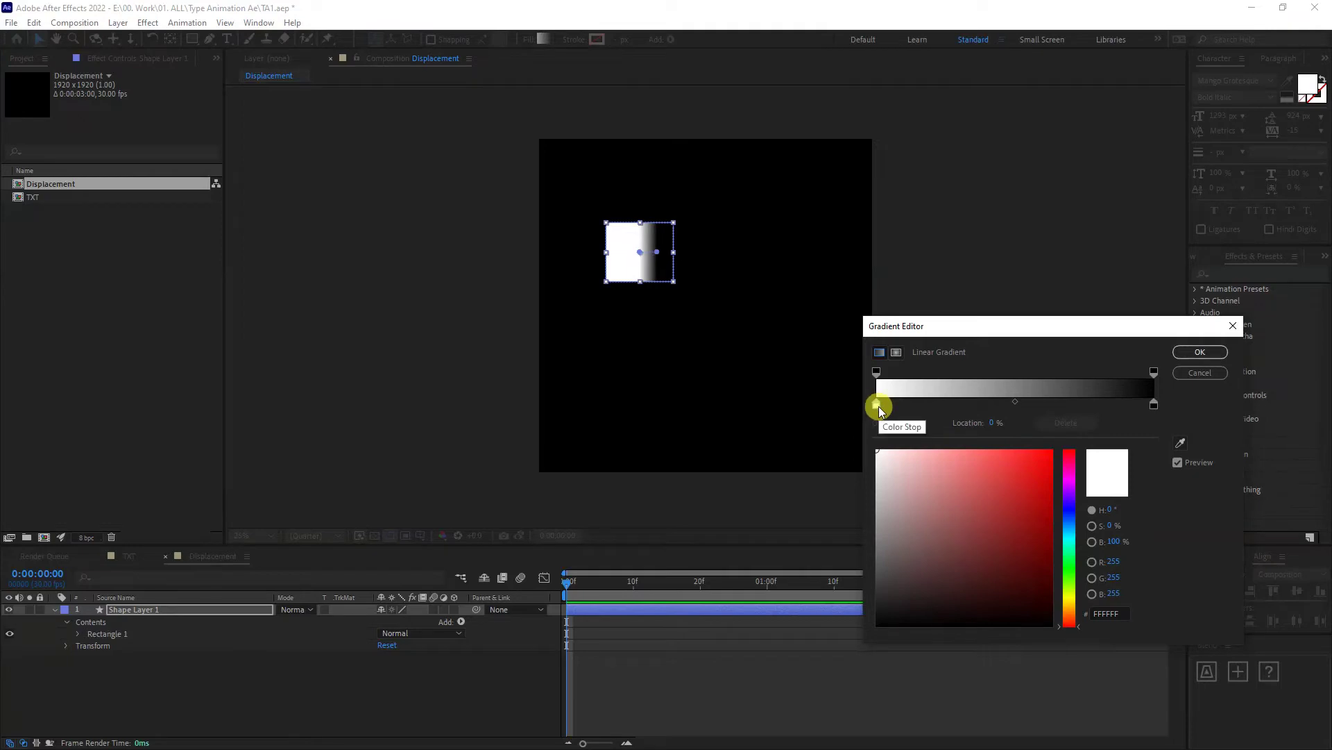
left_click(1154, 405)
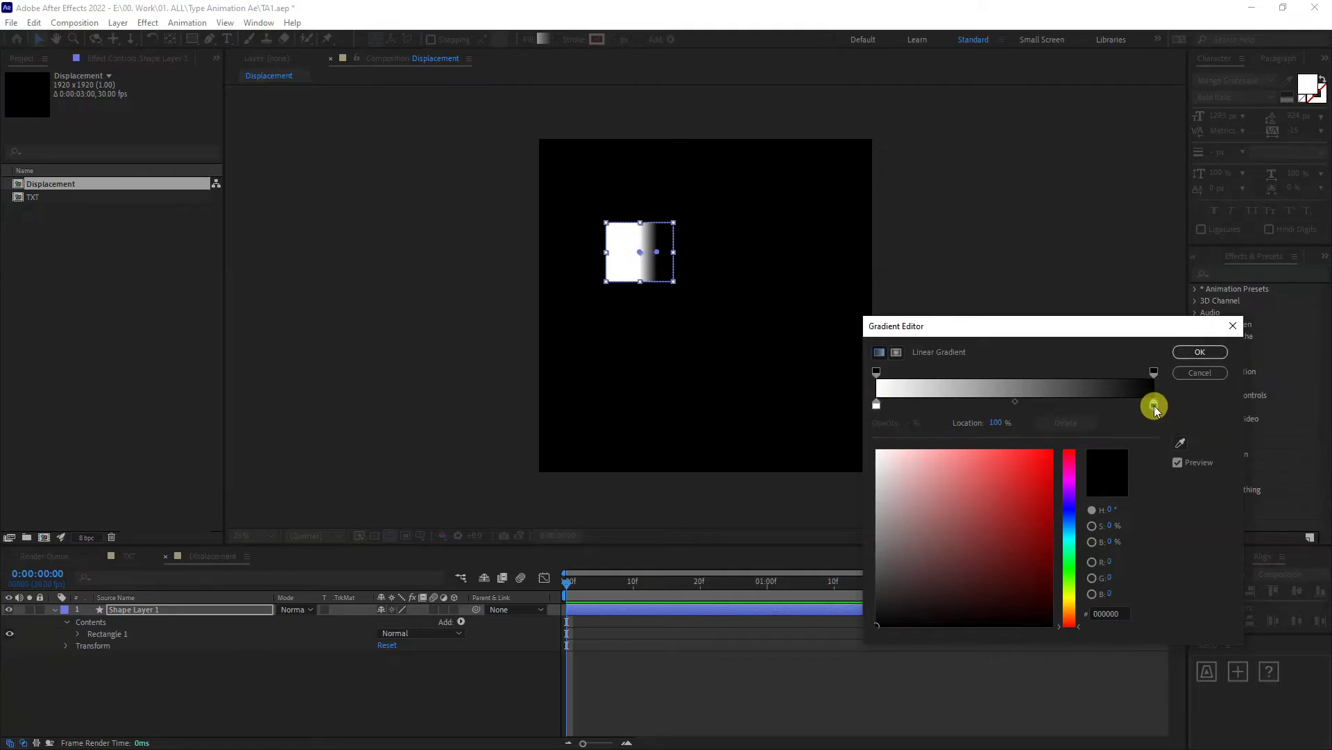
left_click(1200, 352)
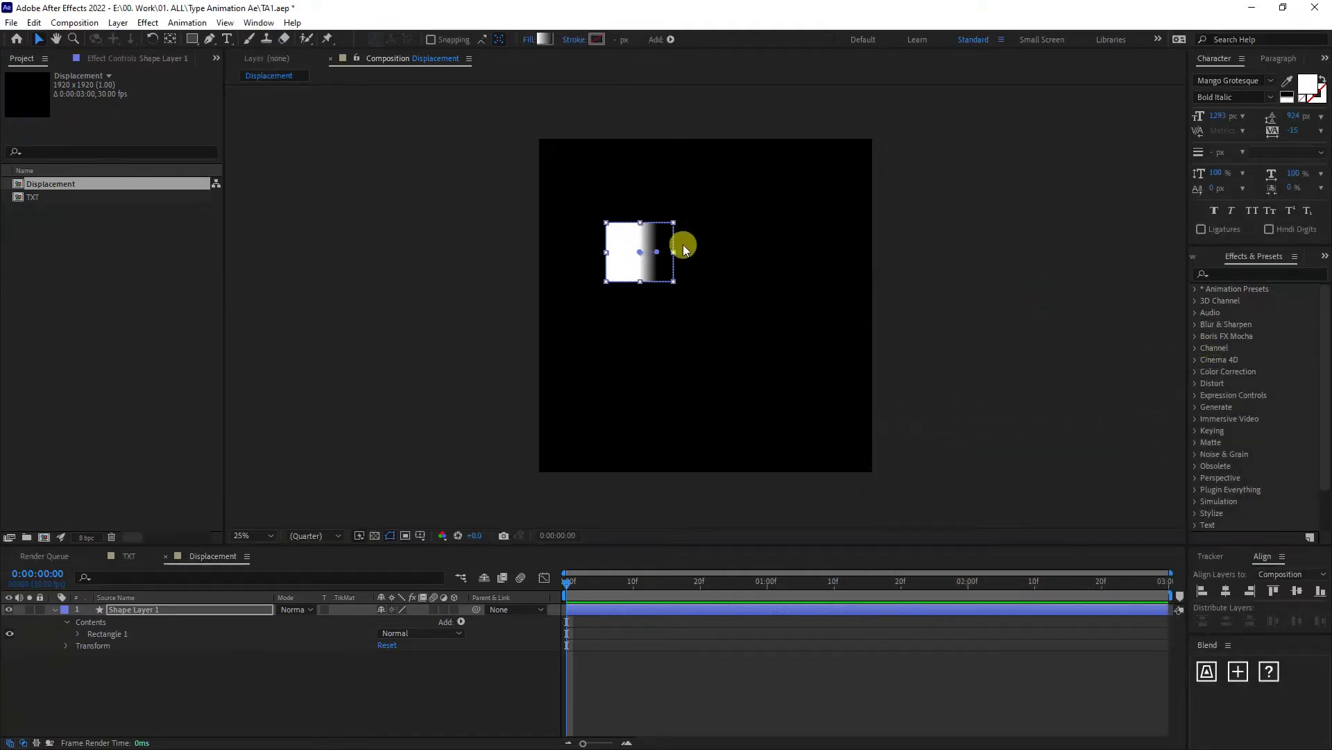
Stretch the gradient handles to the rectangle's left and right edges
key("period")
key("period")
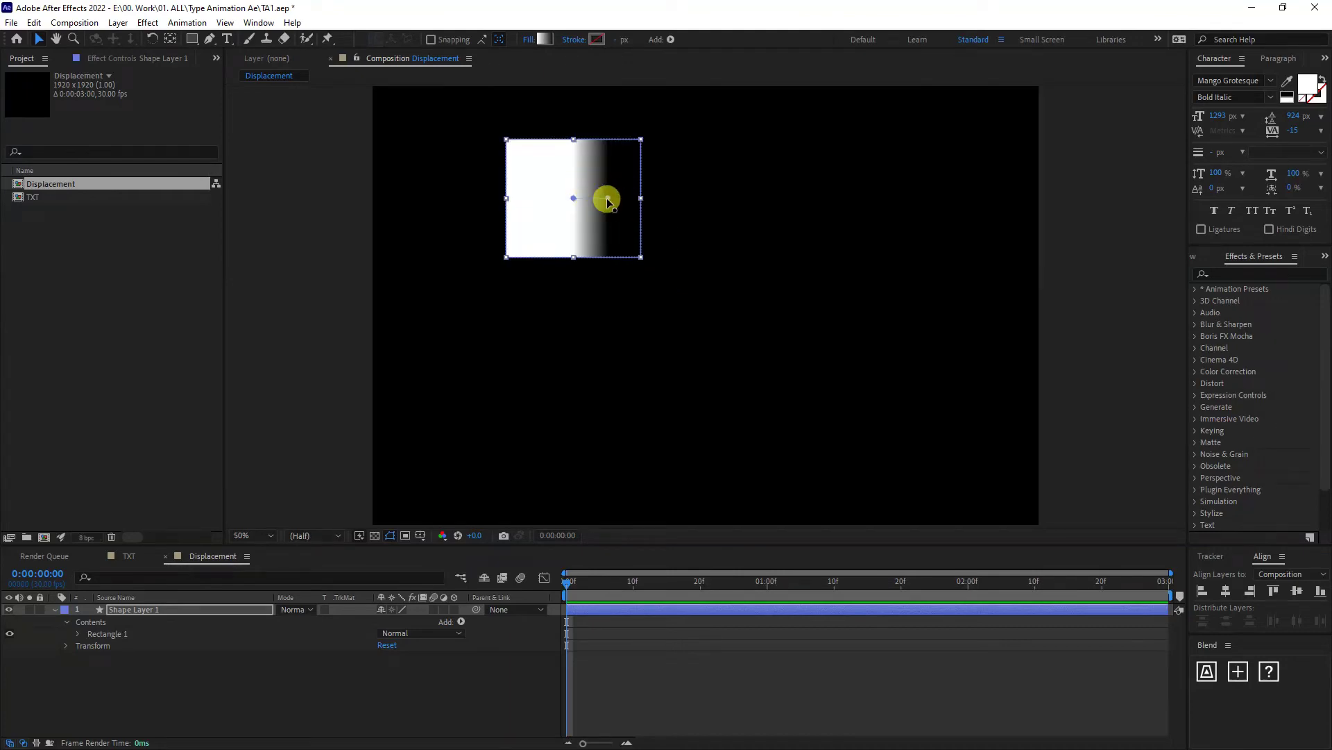
left_click_drag(607, 200, 638, 202)
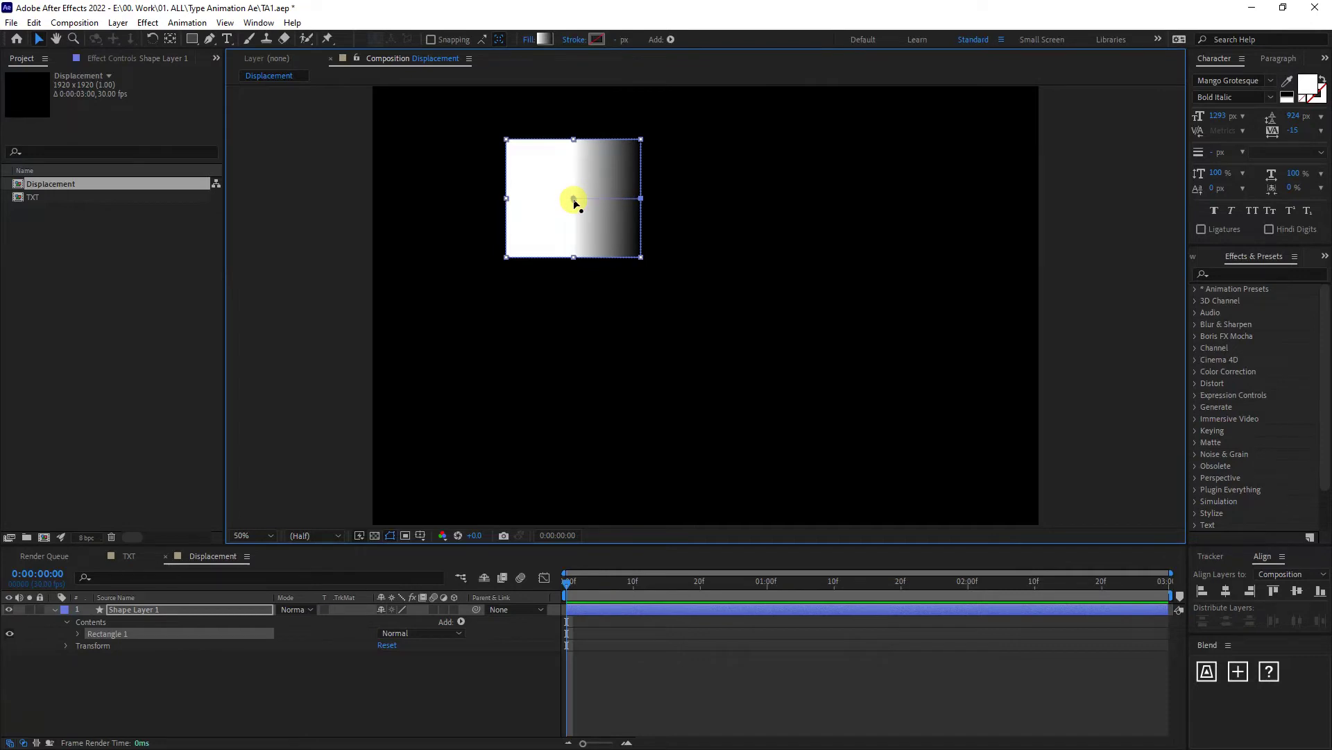
left_click_drag(573, 198, 506, 200)
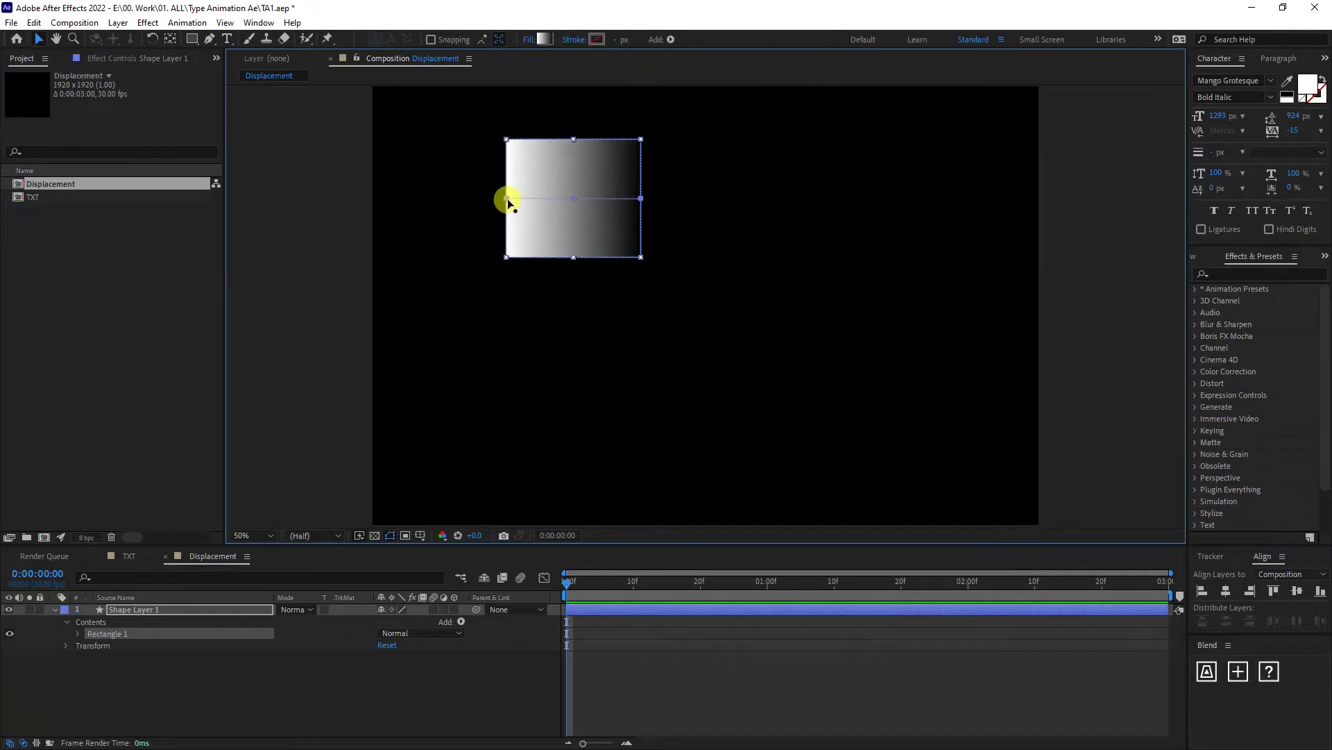
key("comma")
key("comma")
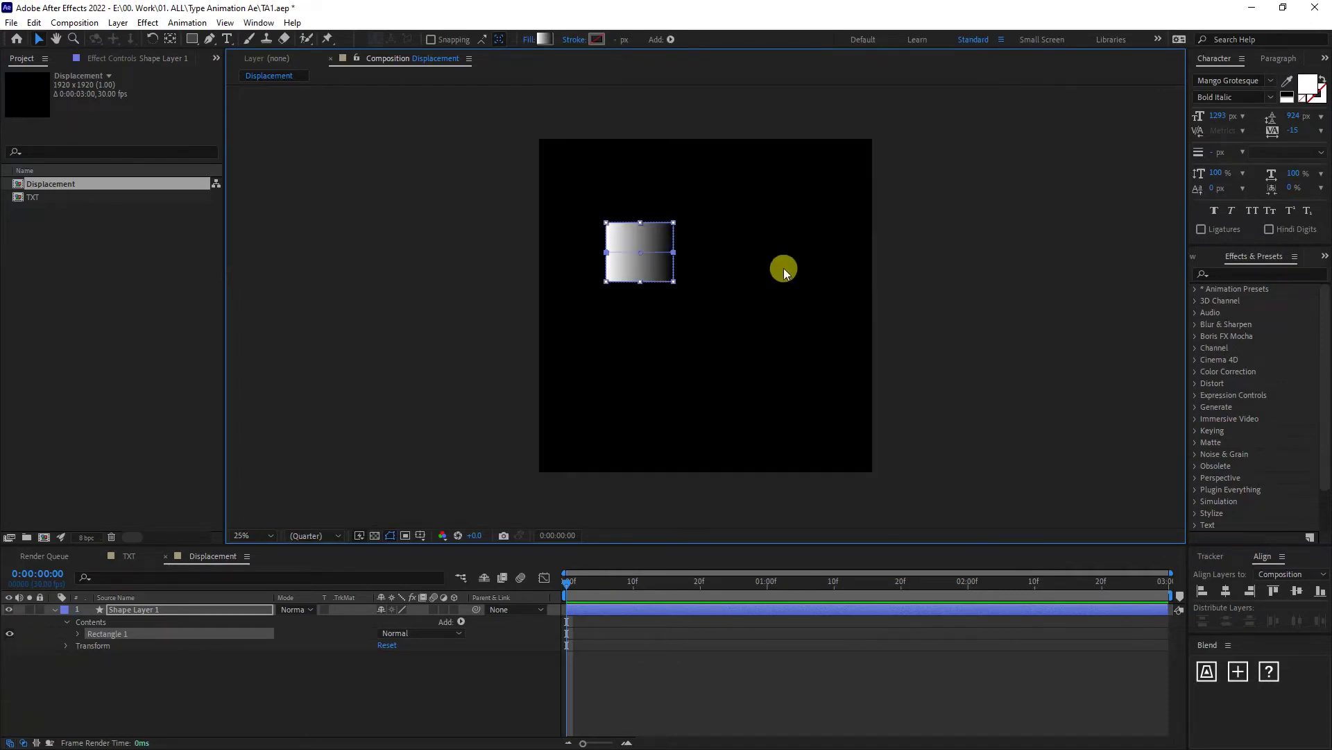
Align the rectangle to the composition's top-left corner
left_click(1203, 590)
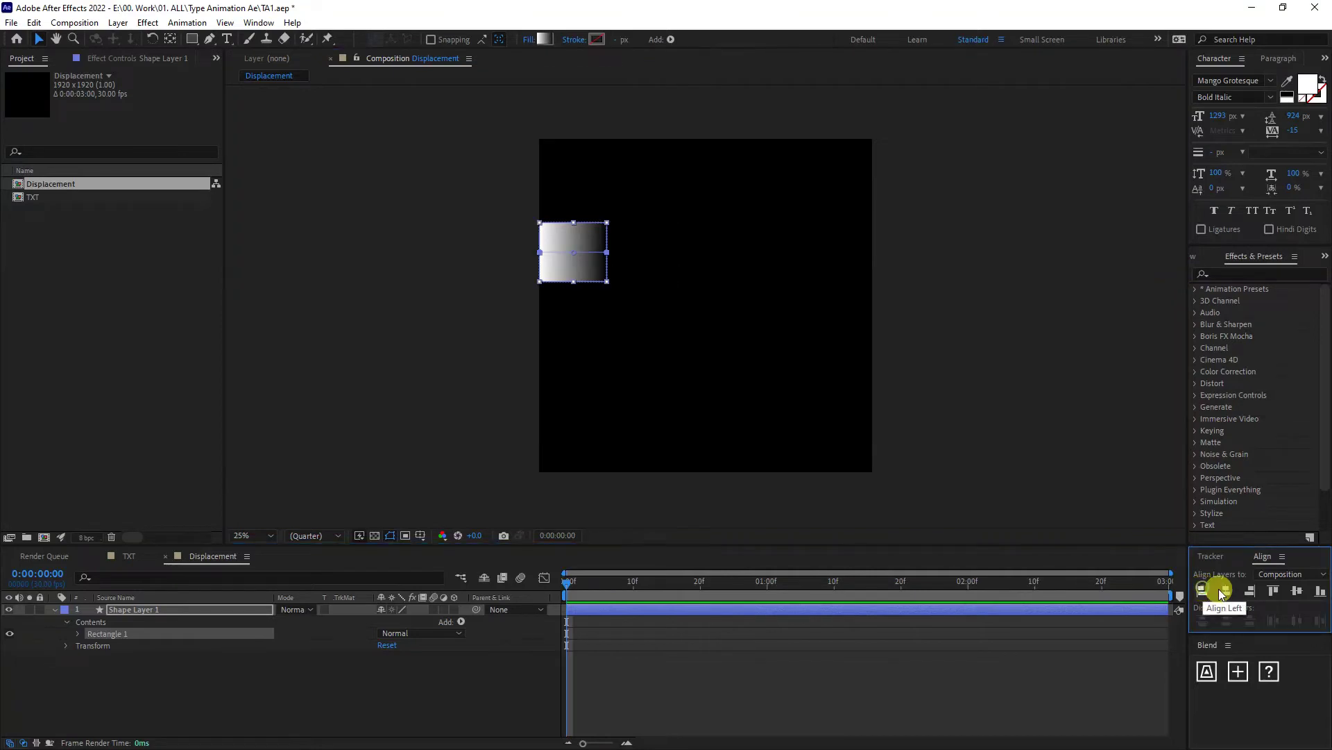
left_click(1274, 591)
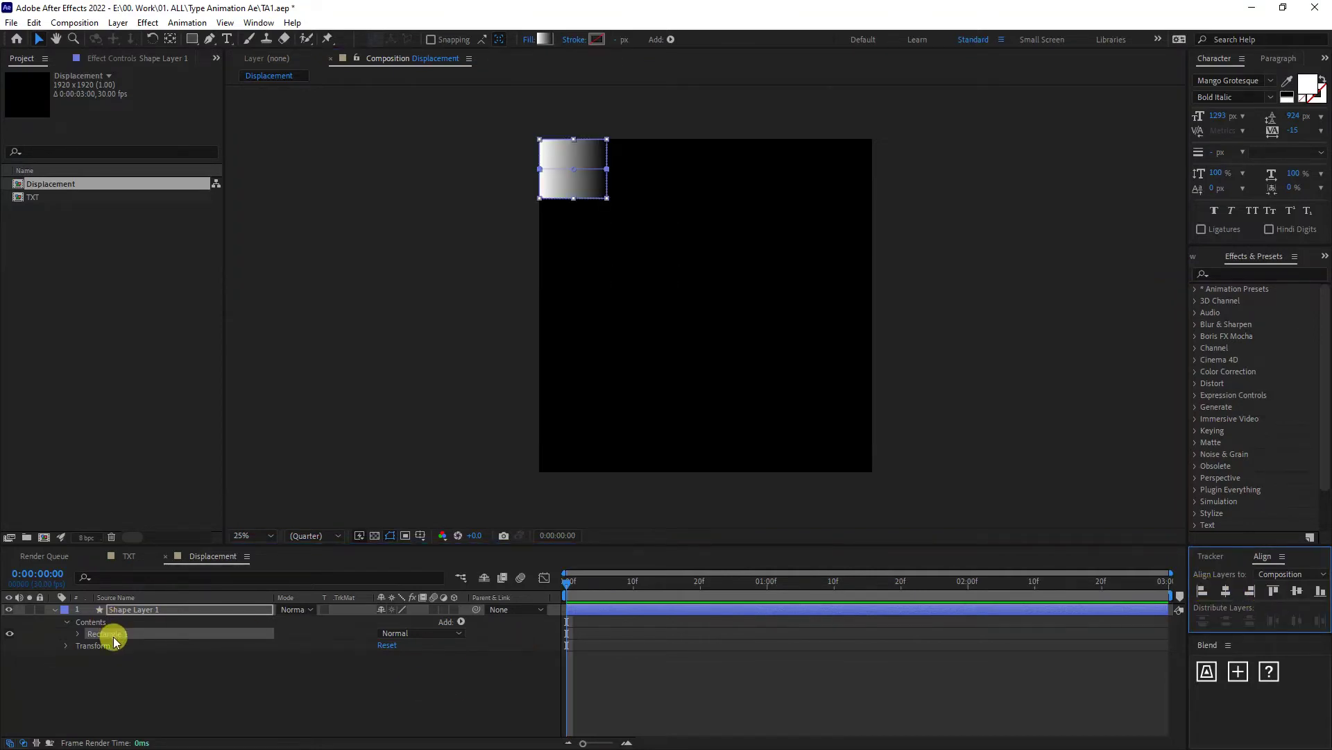
left_click(70, 624)
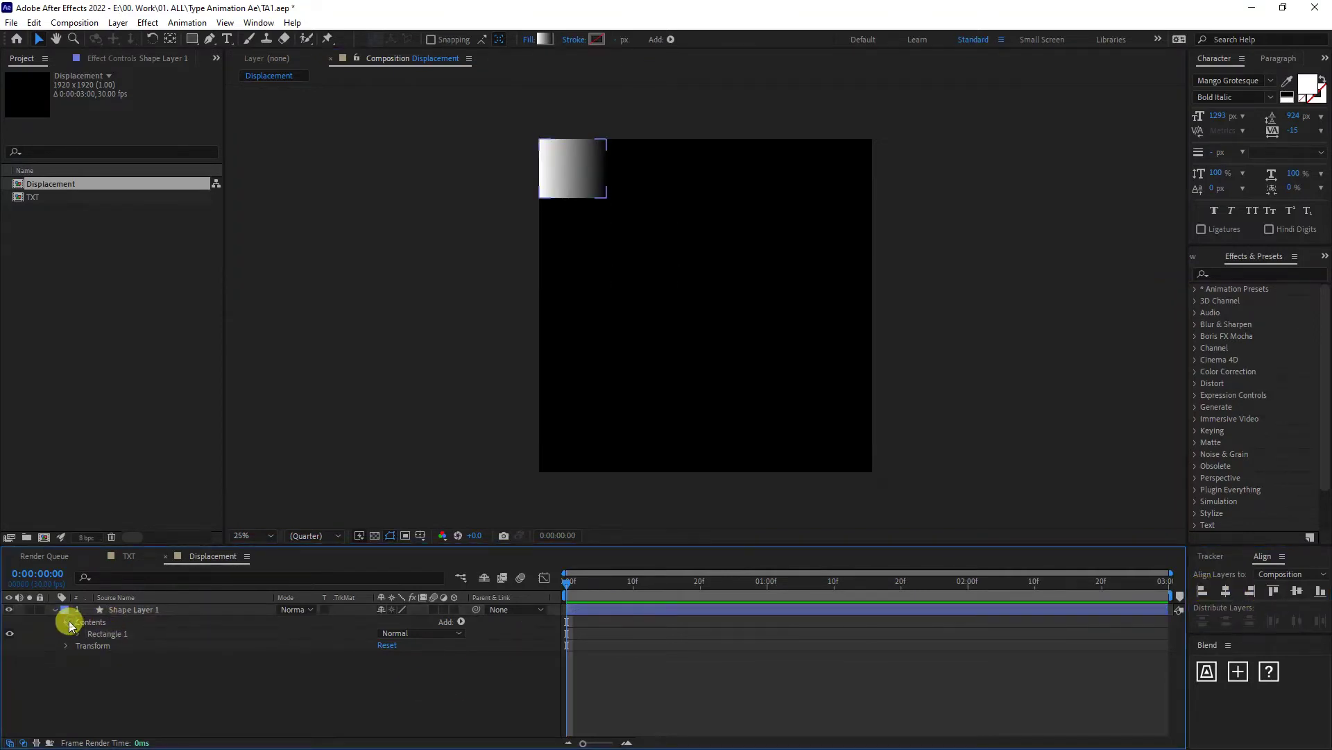
left_click(461, 621)
Add a Repeater to the rectangle and raise its copies to fill the top row
left_click(521, 515)
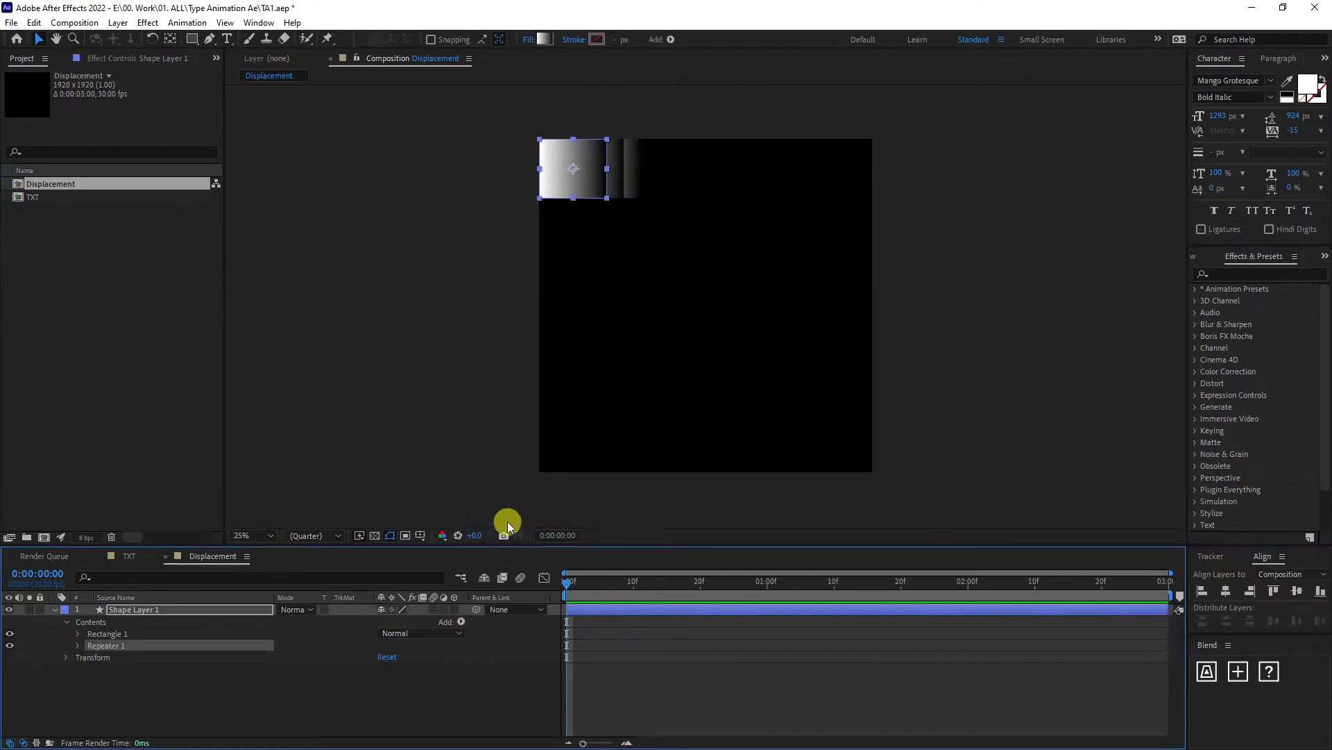
left_click(77, 645)
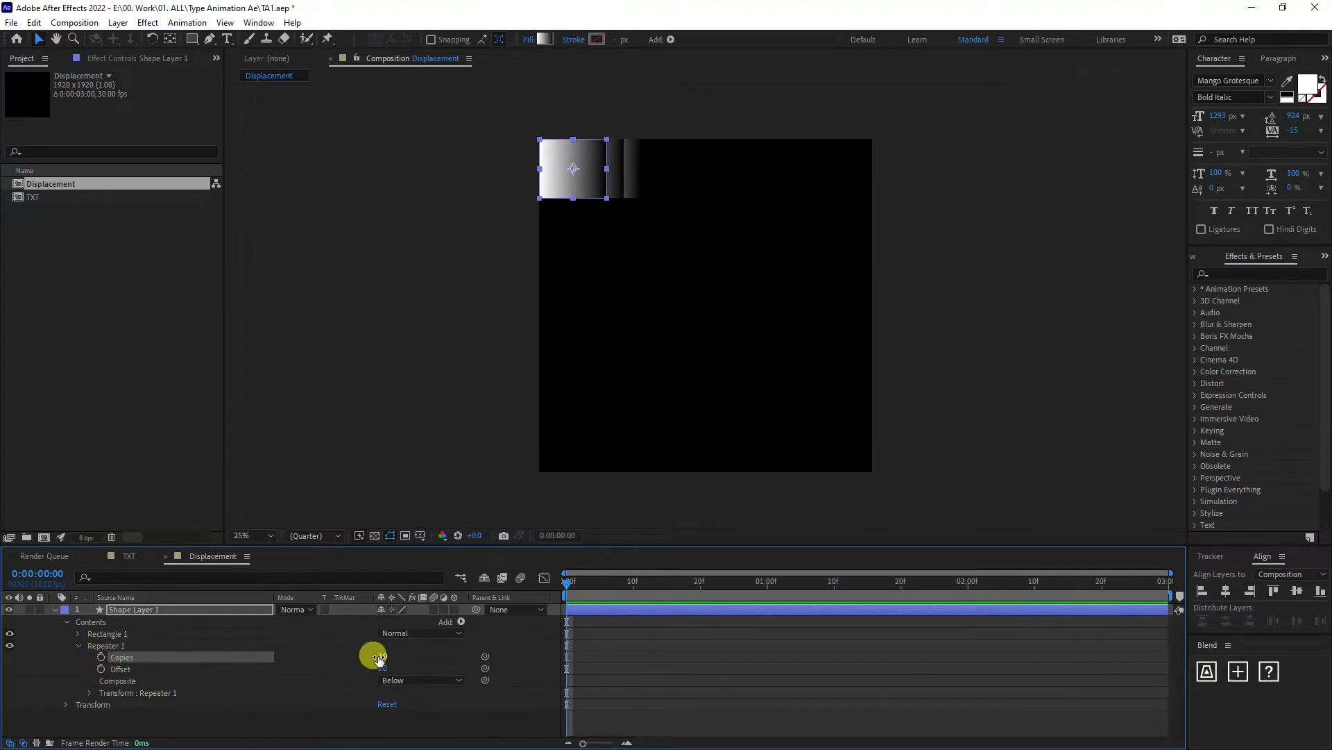
left_click_drag(379, 656, 432, 657)
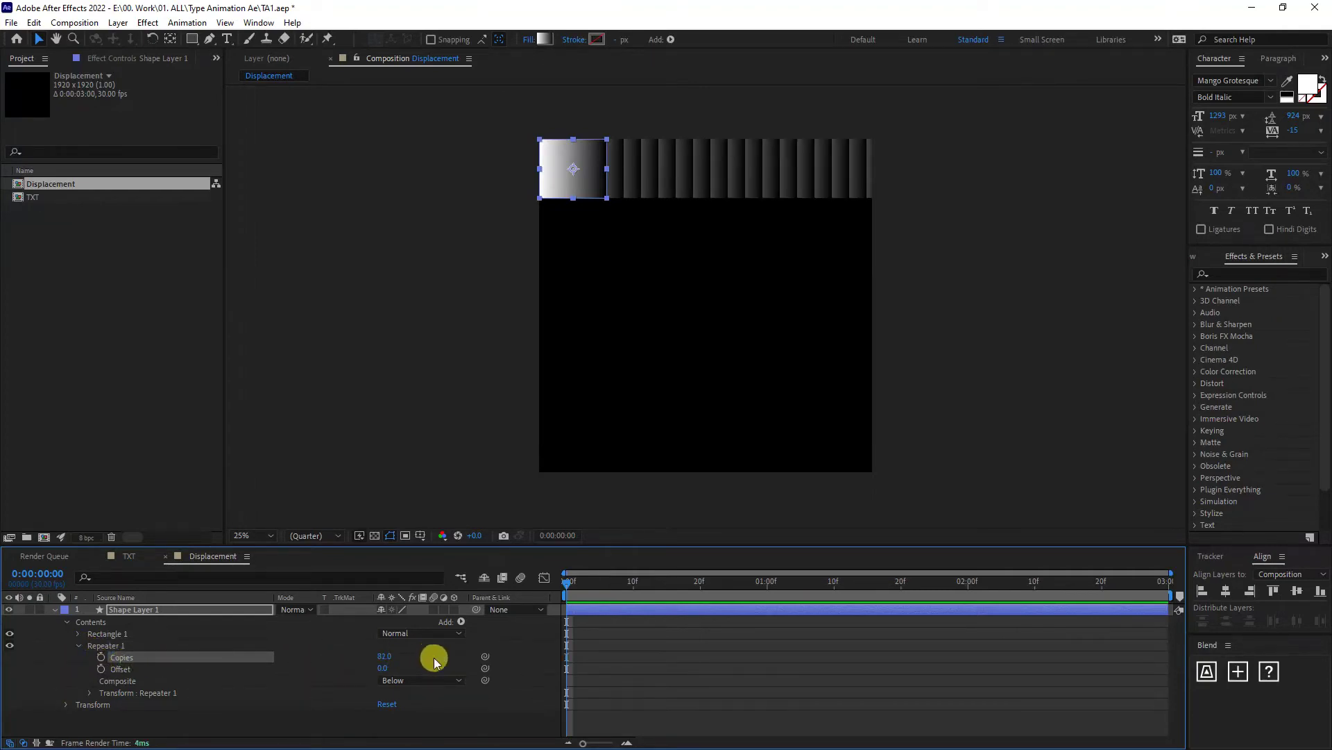
Space Repeater 1 copies 392,0 apart and shrink the rectangle so more tiles fit
left_click(126, 694)
left_click(90, 693)
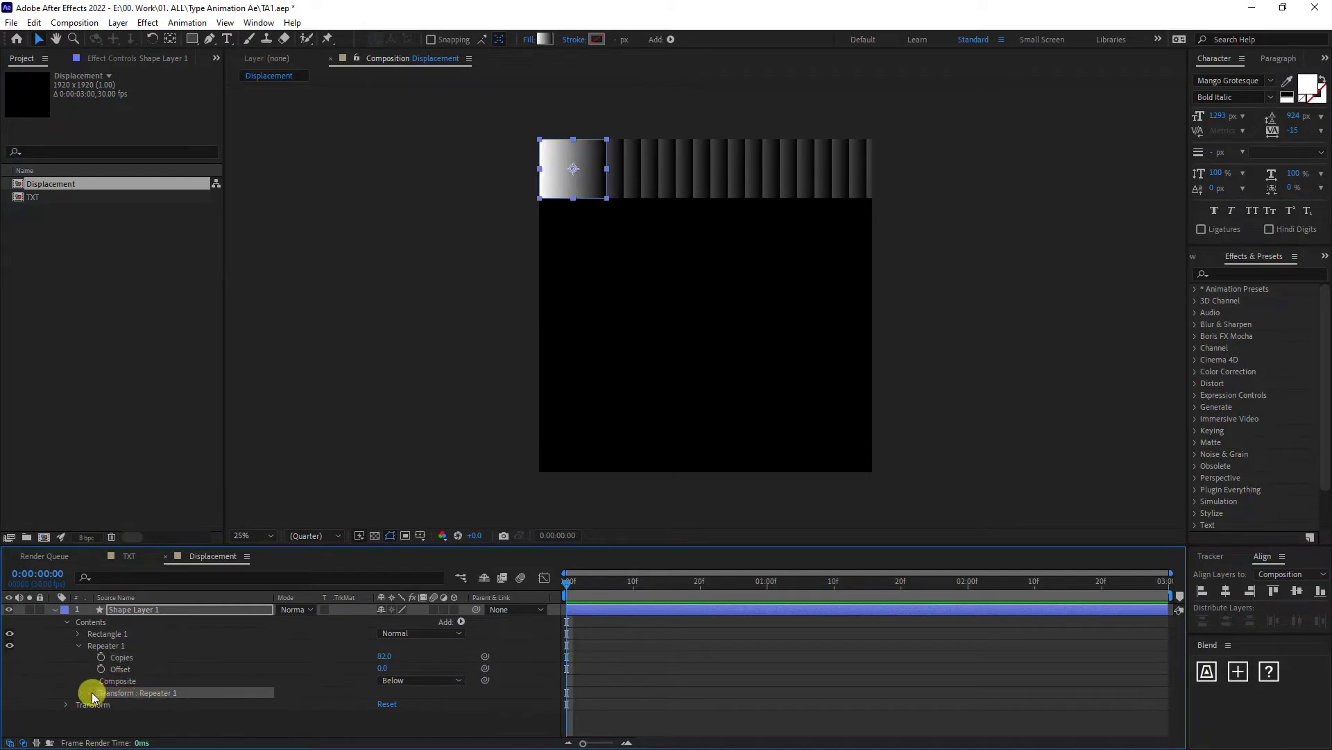
scroll(228, 681, "down", 1)
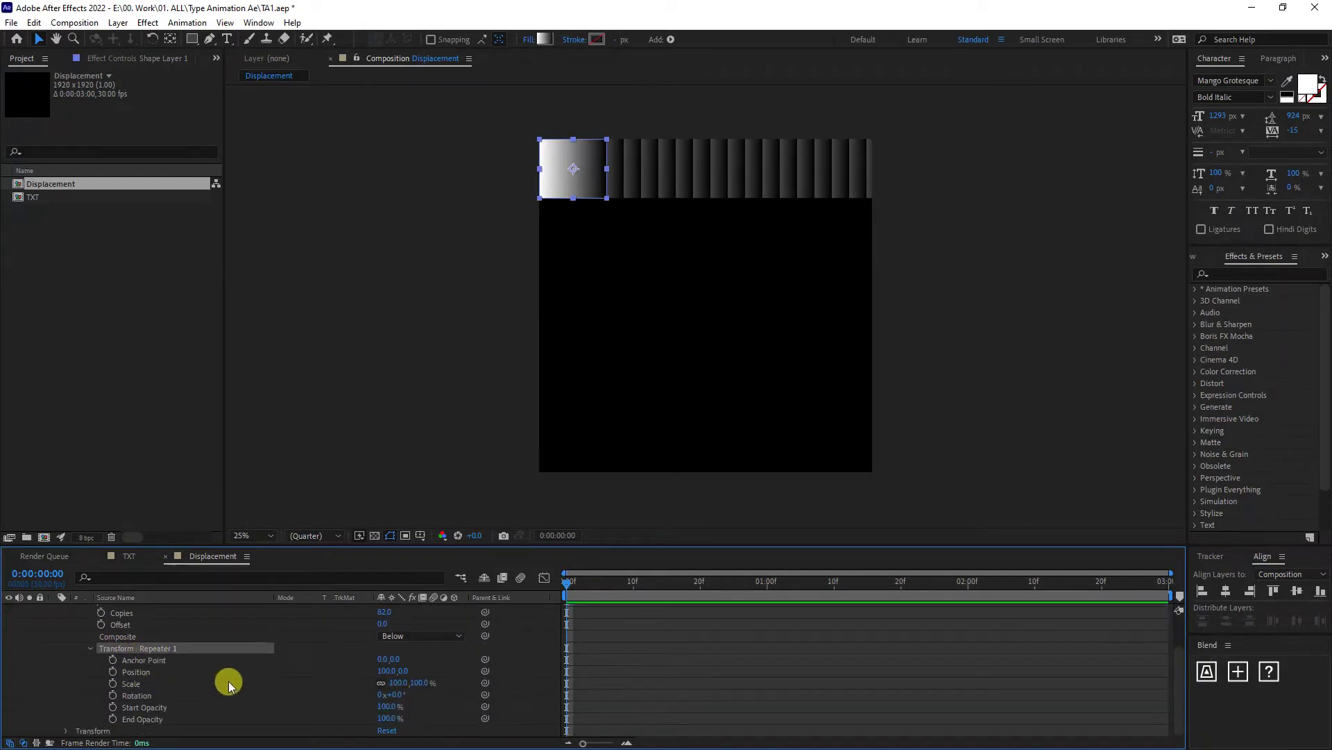
left_click(148, 673)
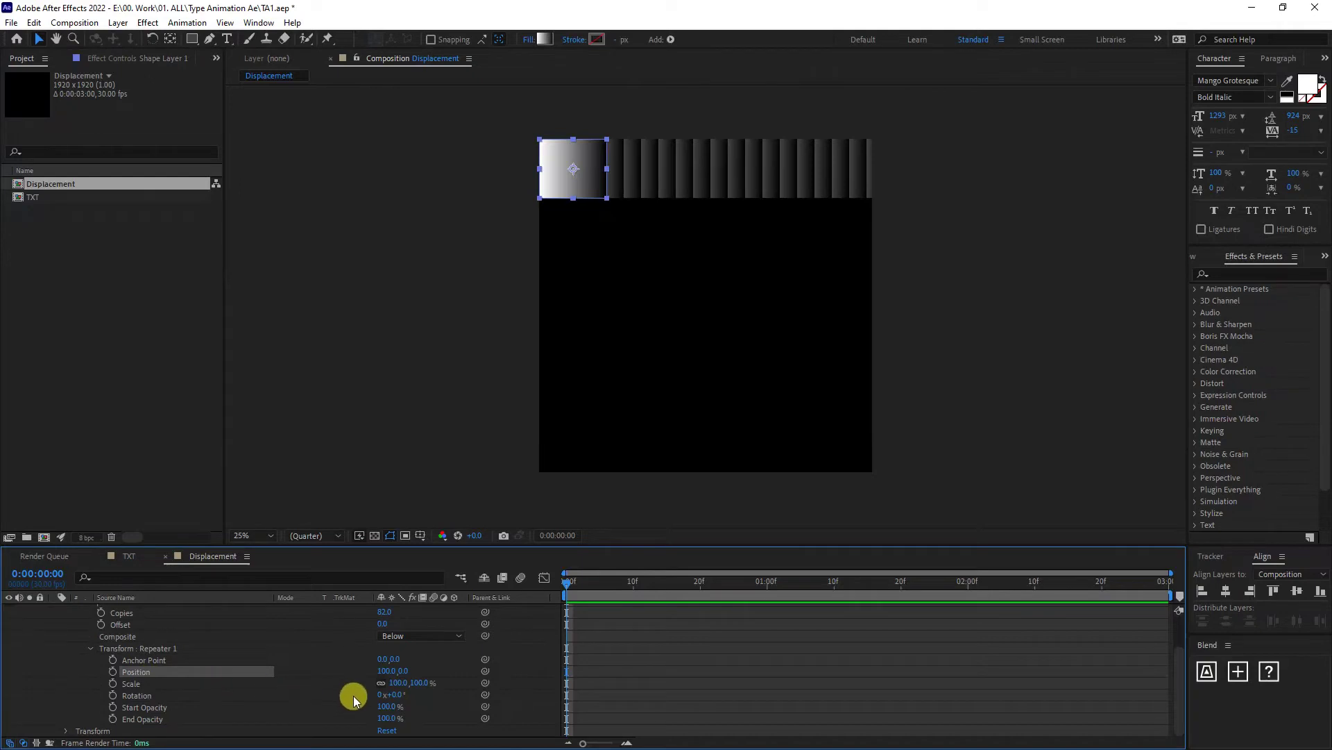
left_click_drag(385, 673, 592, 678)
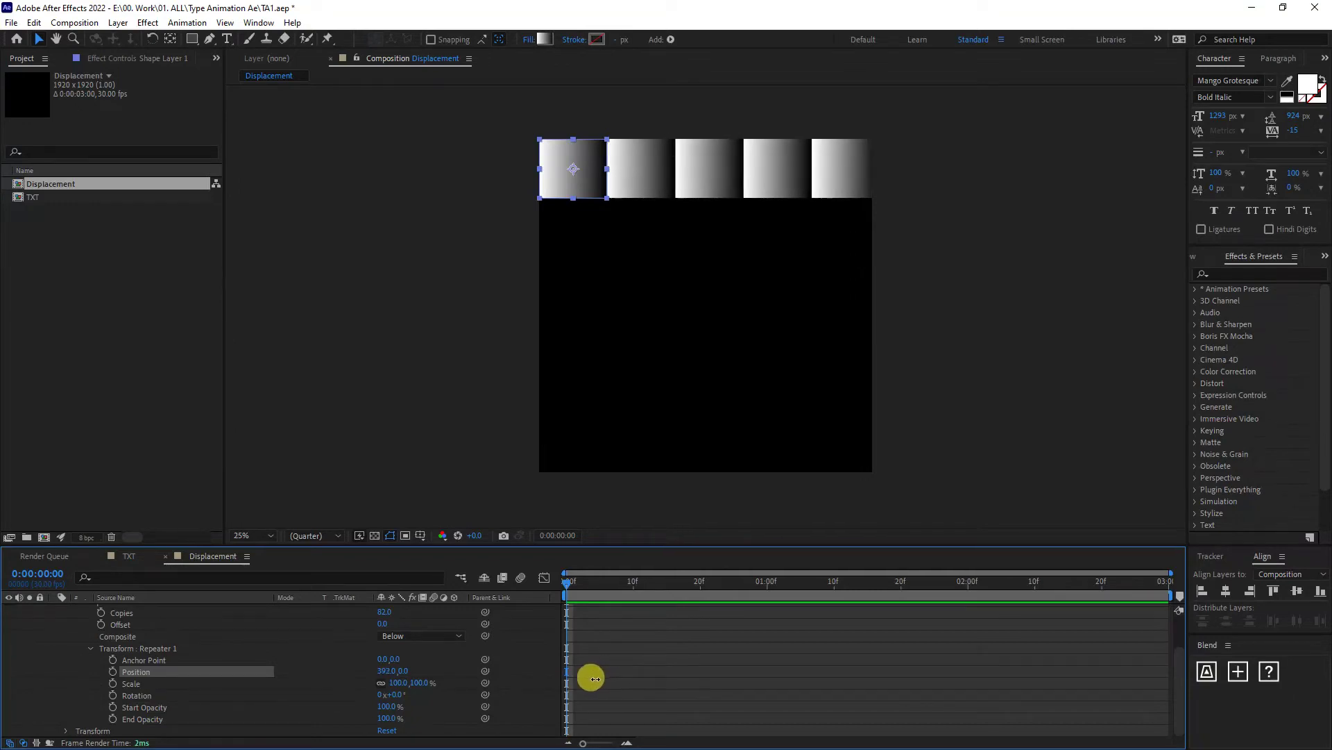
left_click_drag(606, 198, 585, 190)
scroll(258, 691, "up", 2)
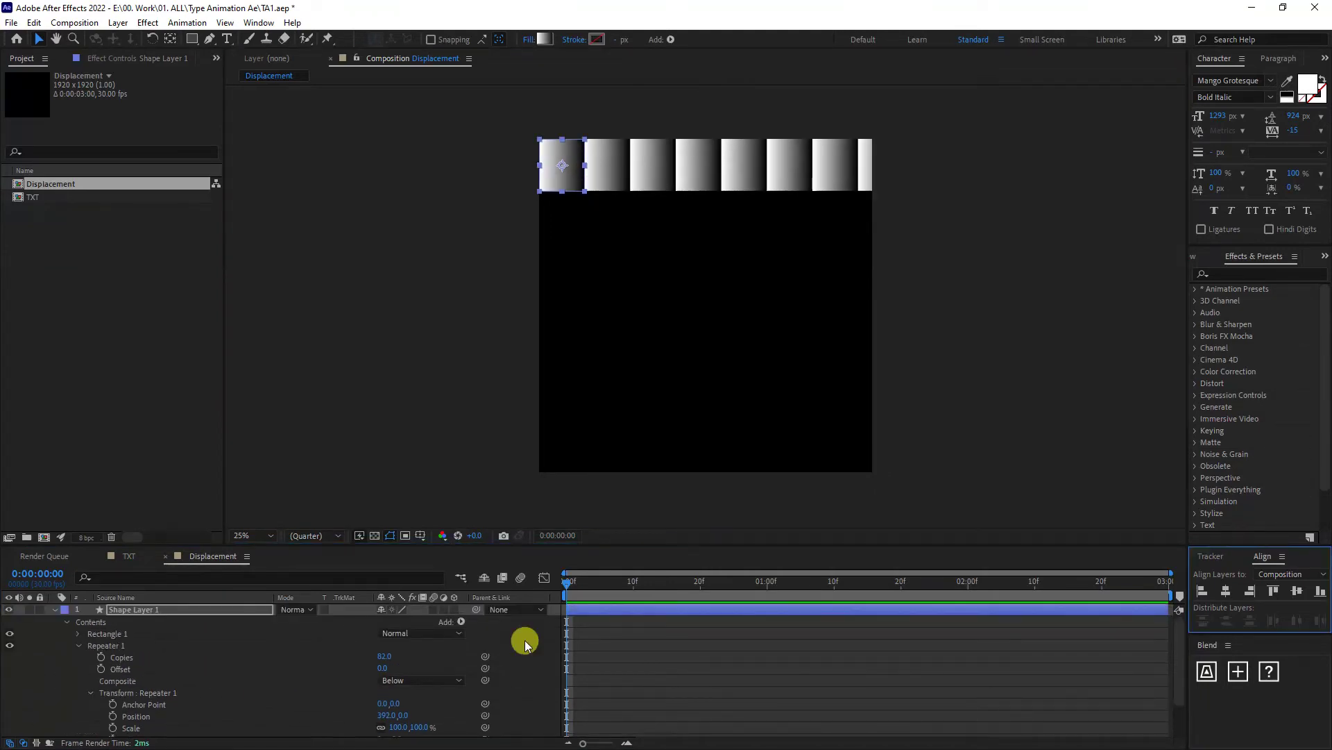
Add a second Repeater and raise its copy count for more rows
left_click(463, 622)
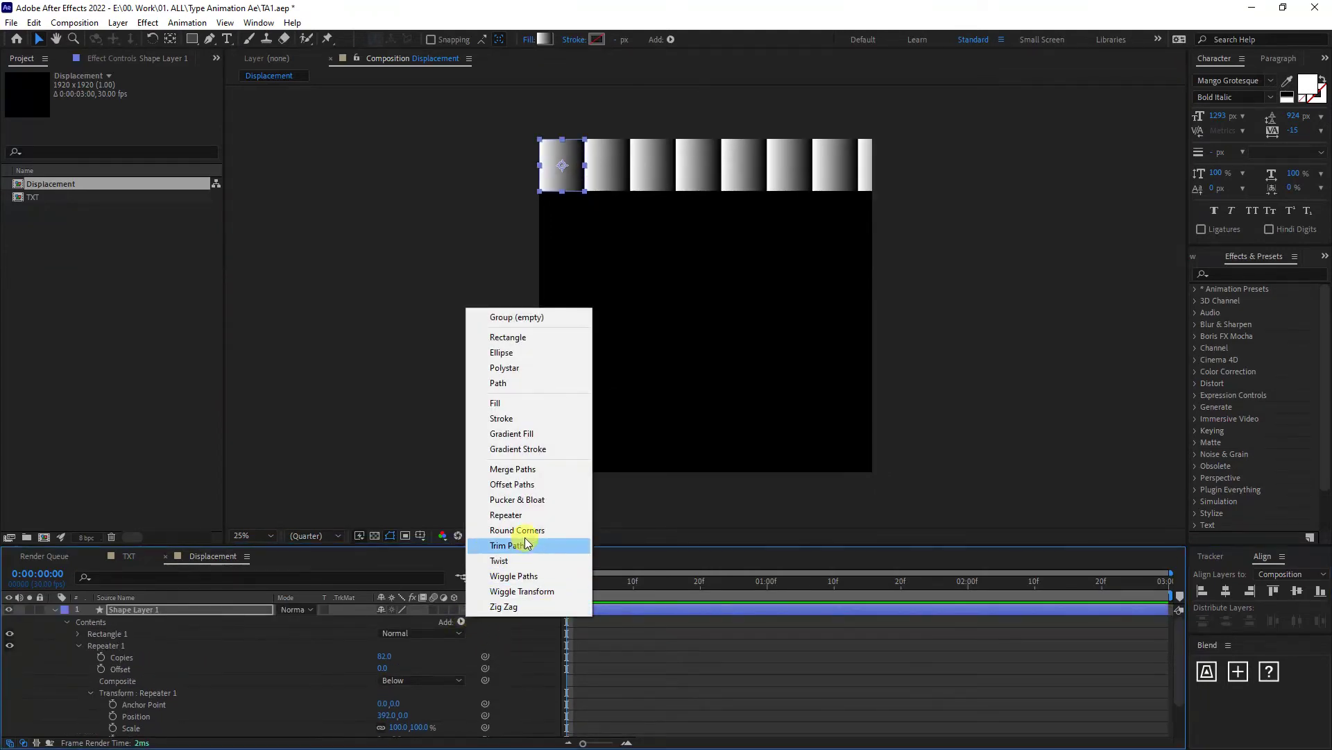
left_click(507, 512)
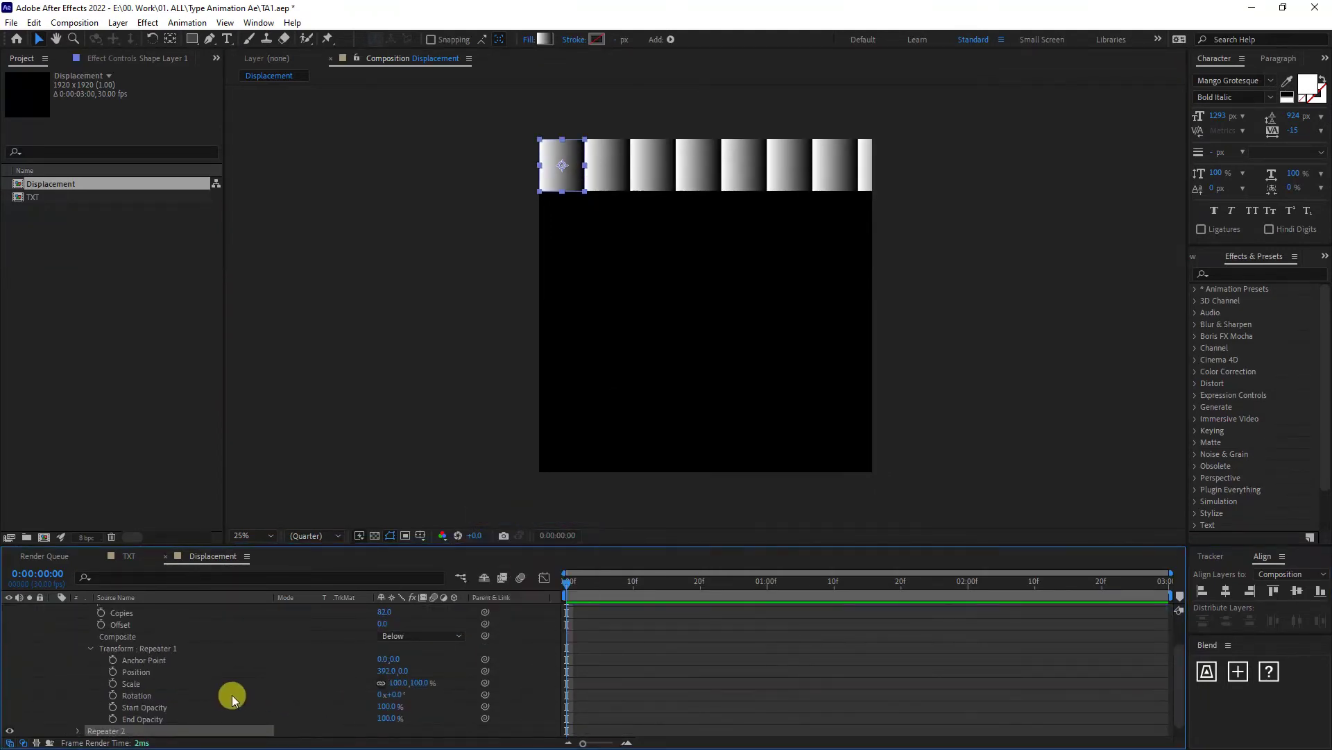
left_click(78, 729)
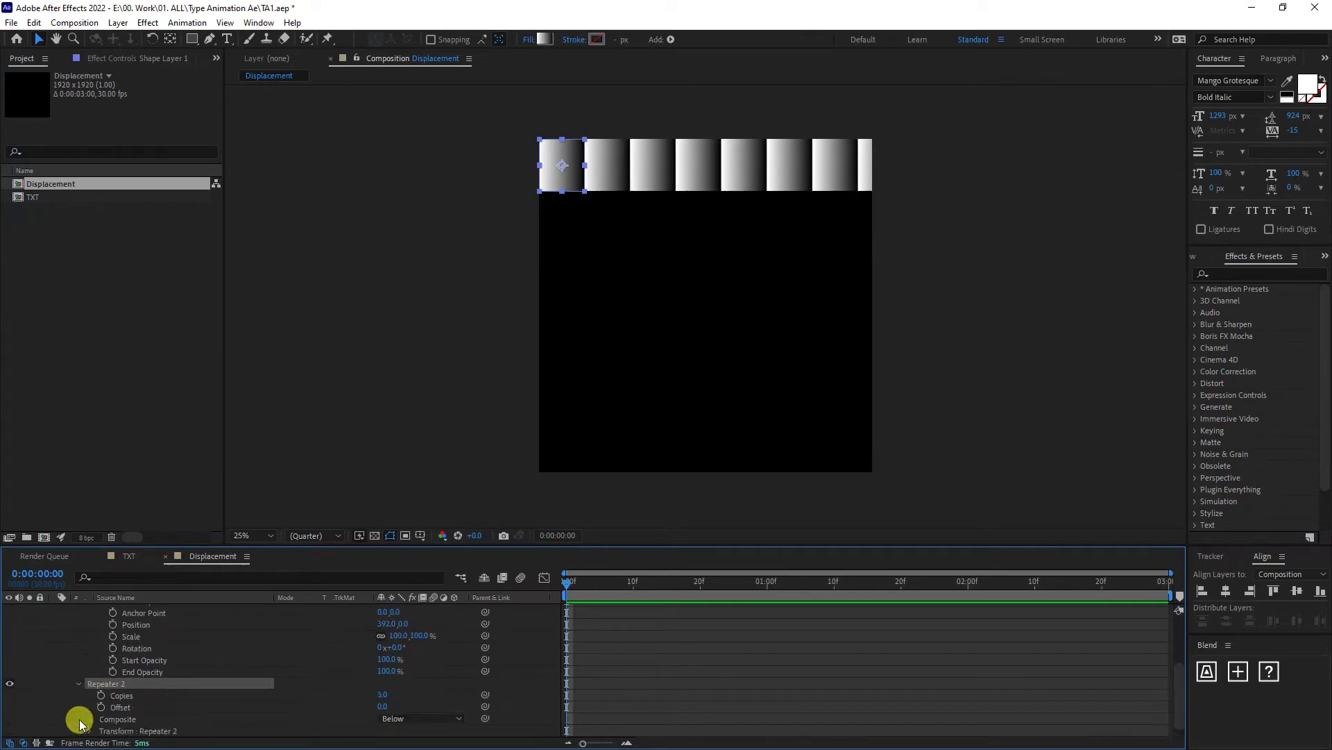
left_click(124, 696)
left_click_drag(383, 694, 436, 696)
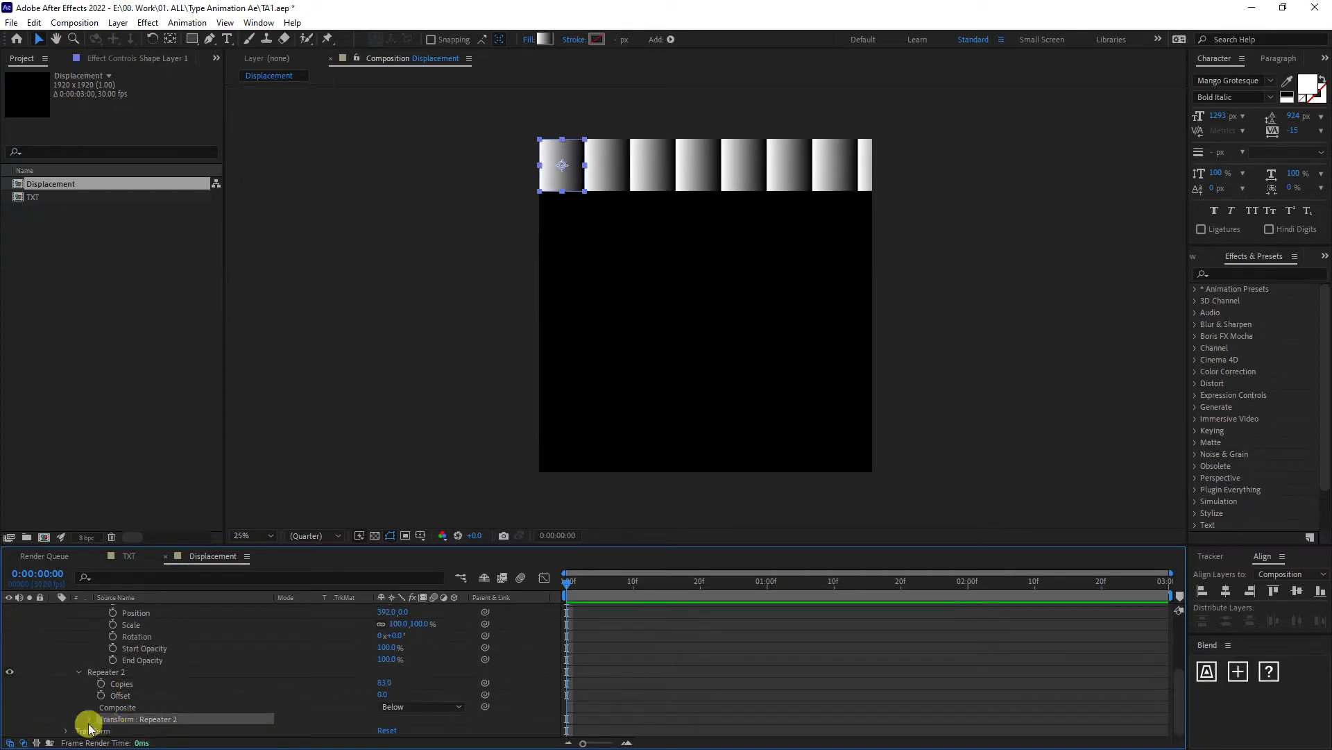
Offset Repeater 2 rows 360 px downward and shift the grid left to cover the composition
left_click(90, 727)
left_click(259, 685)
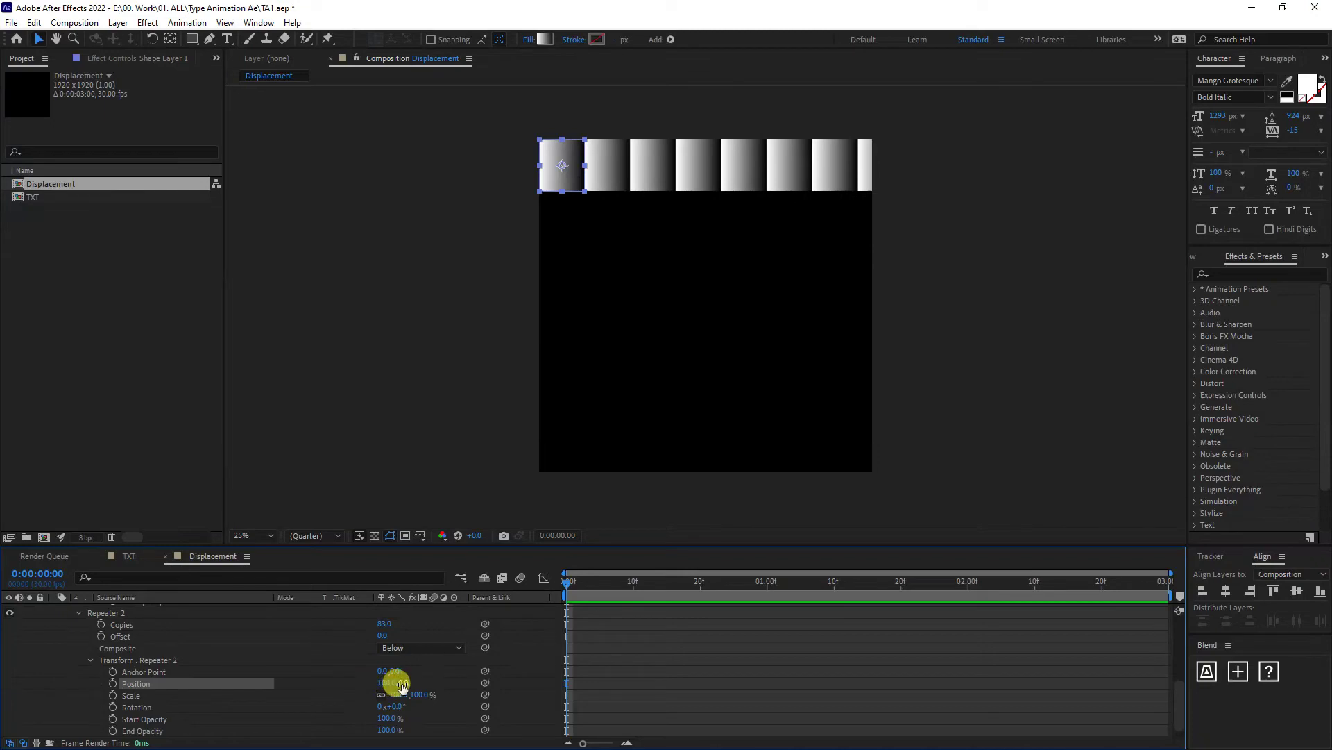
left_click_drag(404, 684, 631, 670)
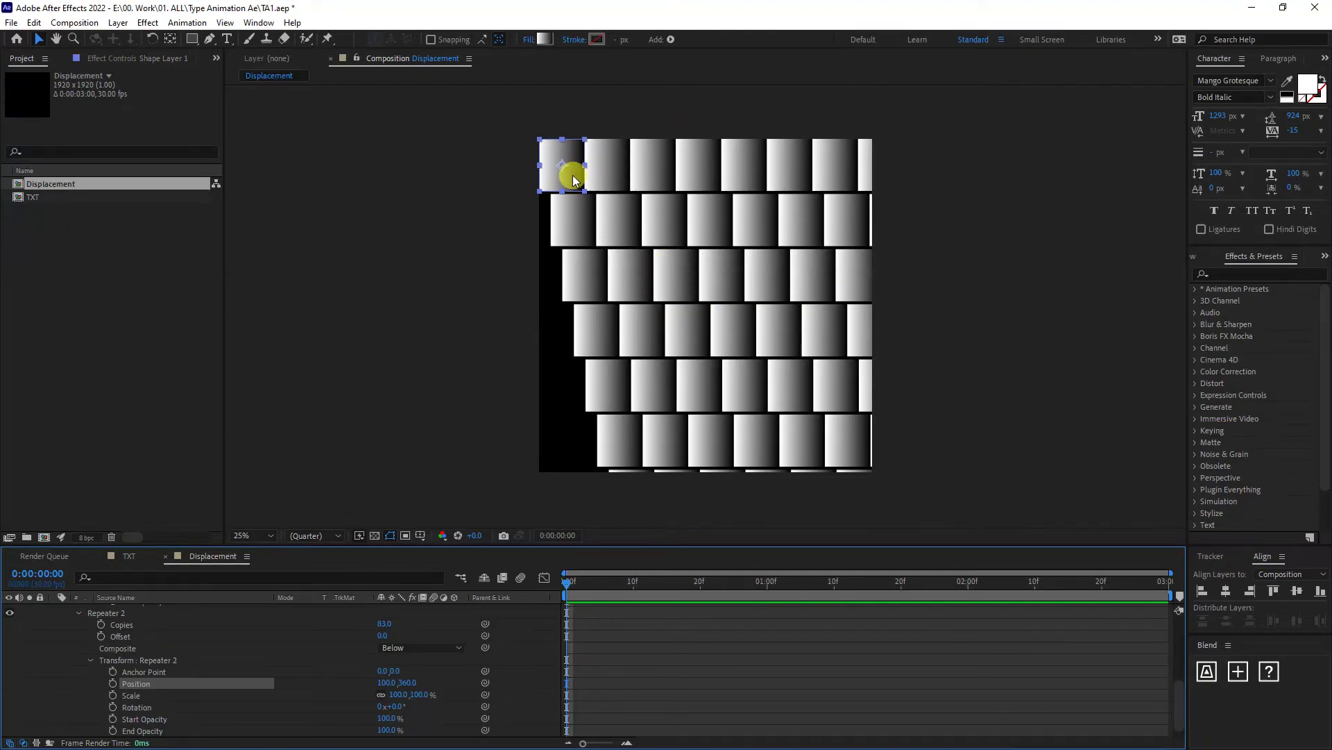
left_click_drag(569, 169, 485, 182)
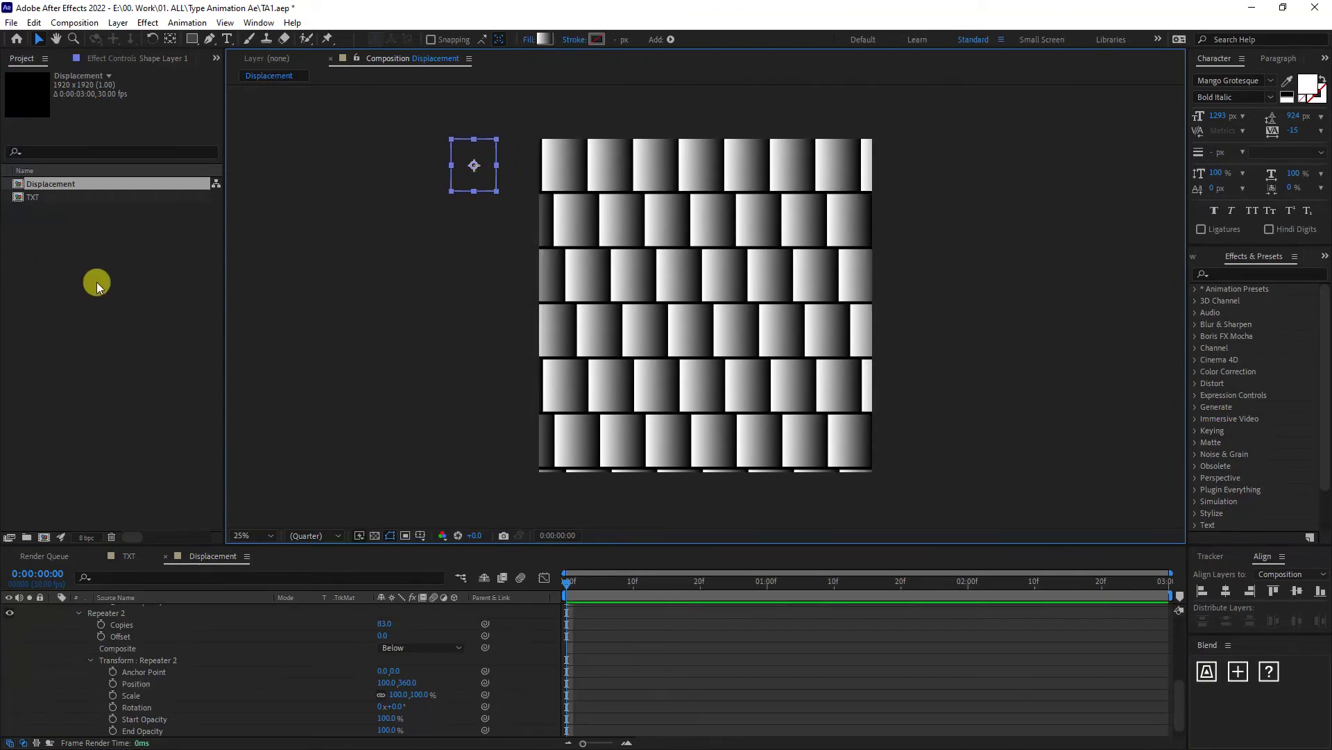
Create a new composition named Final_Comp
right_click(54, 270)
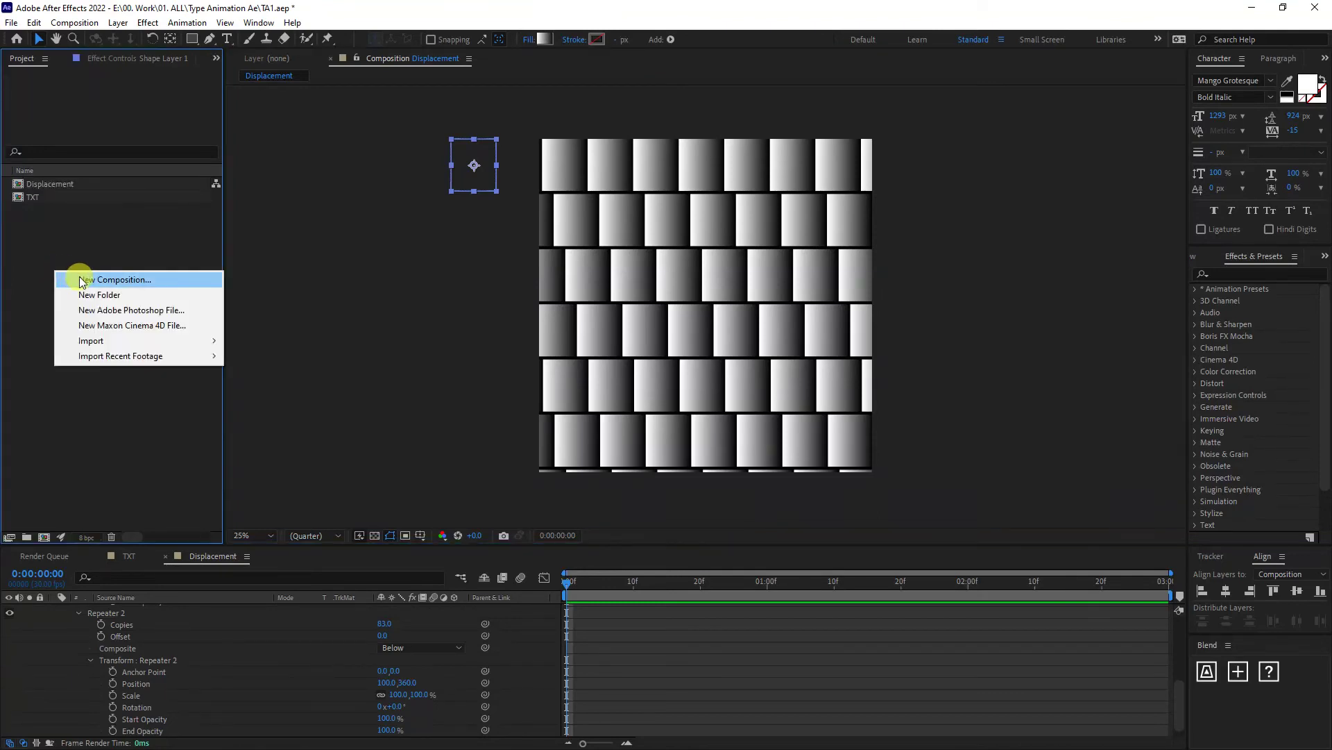
left_click(80, 279)
type("F")
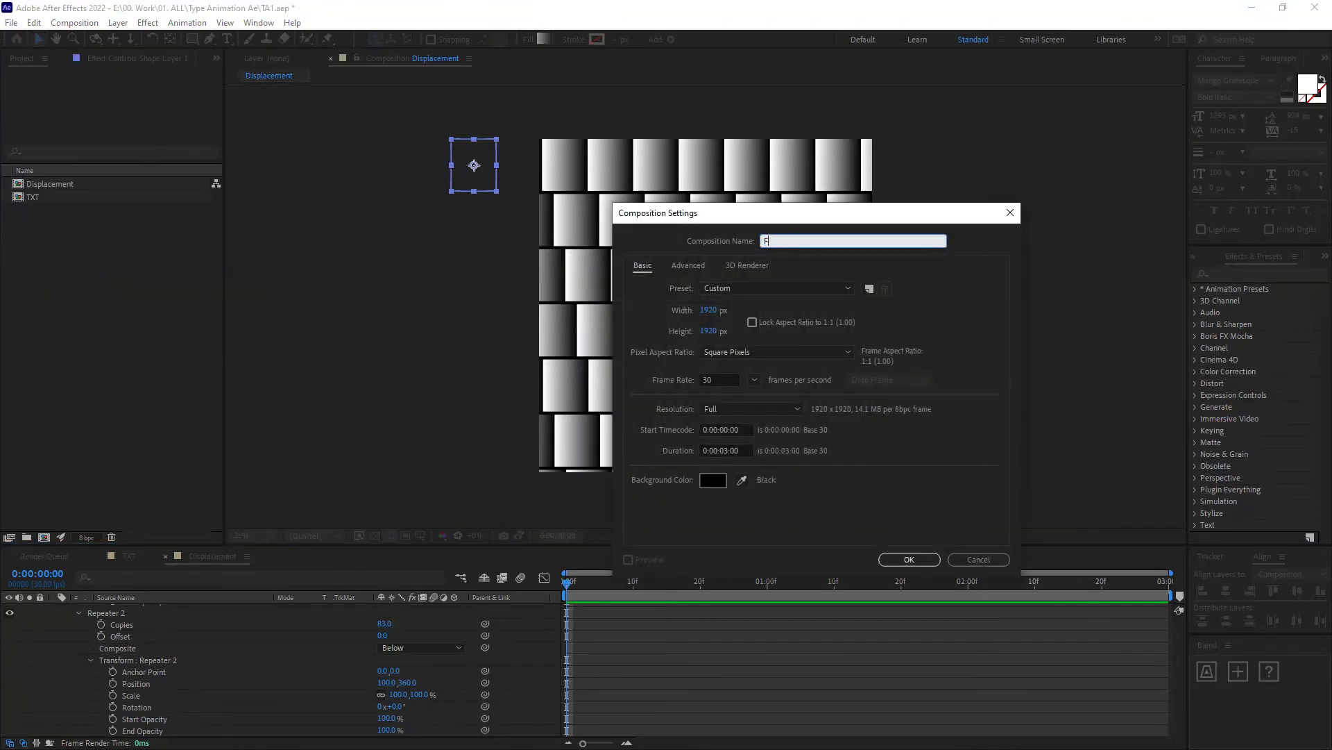
type("inal_Comp")
left_click(909, 559)
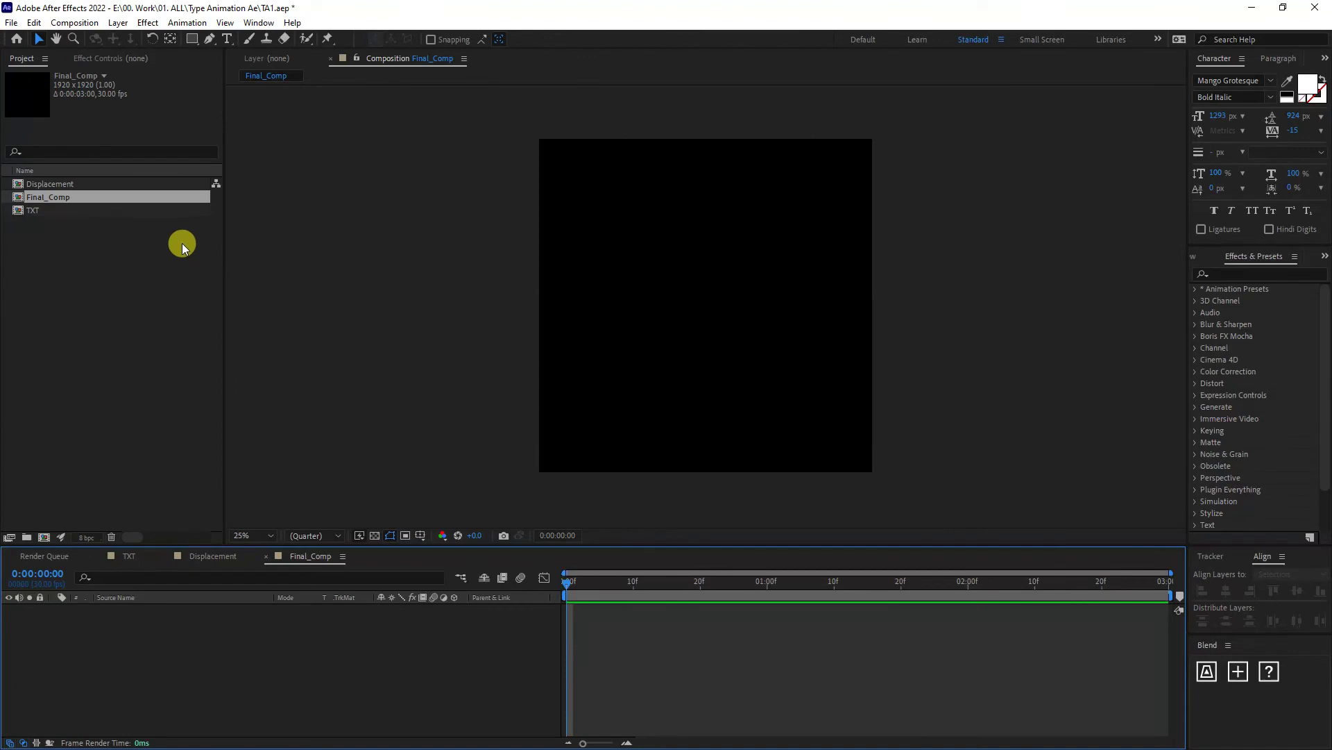
Place the TXT and Displacement compositions into Final_Comp as layers
left_click(50, 210)
left_click(61, 184, "ctrl")
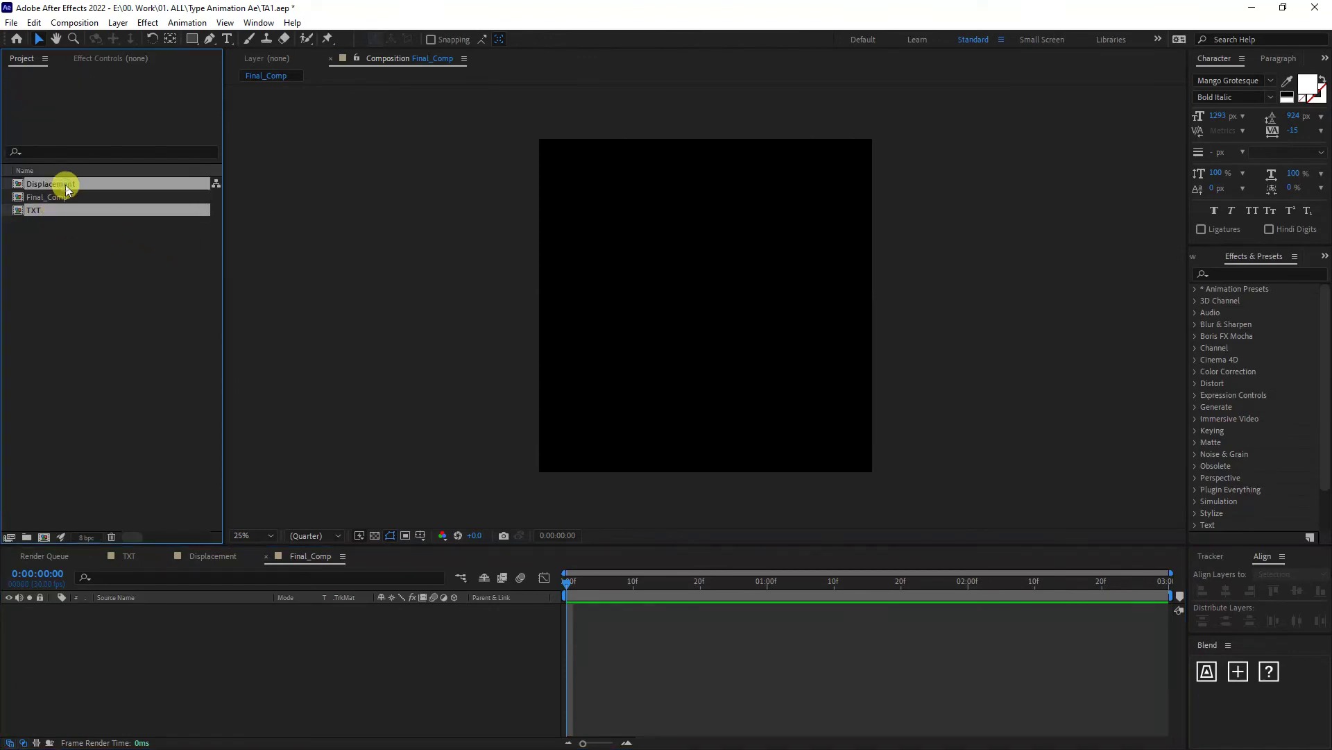
left_click_drag(46, 214, 181, 660)
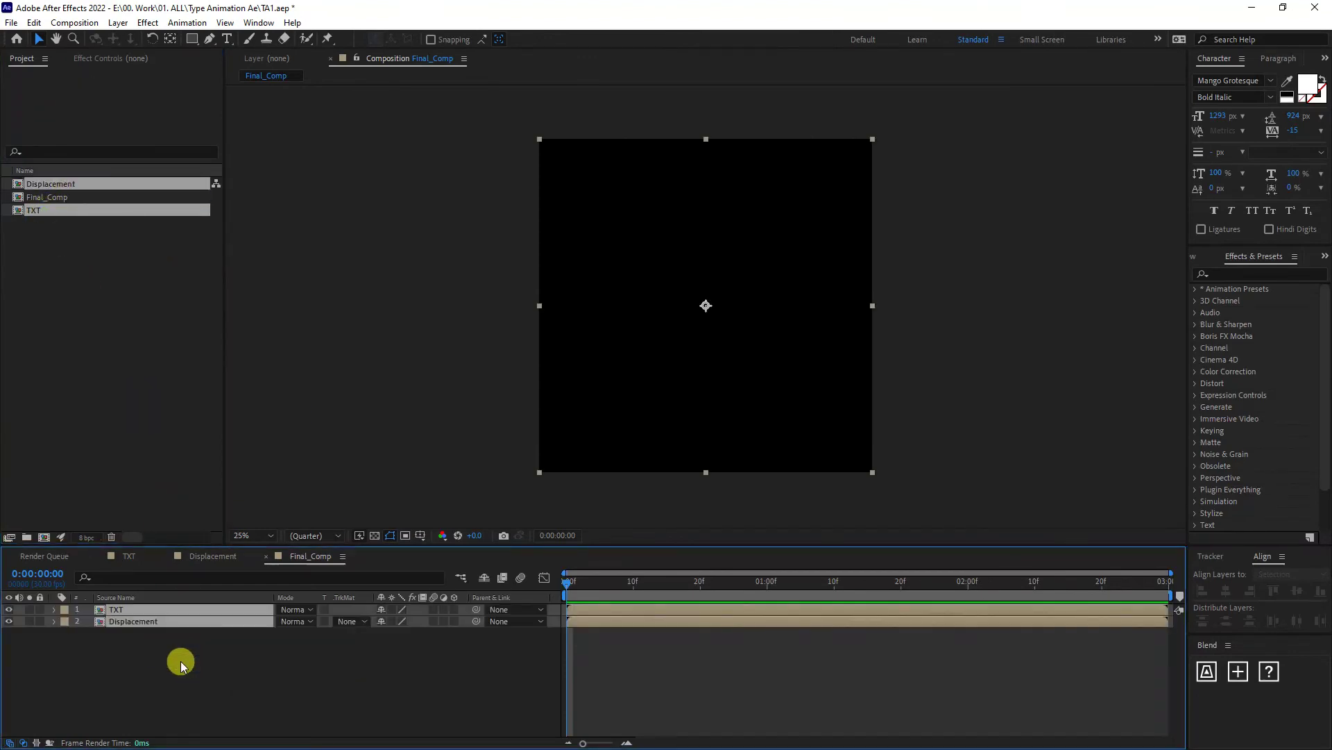
left_click(180, 661)
left_click(122, 611)
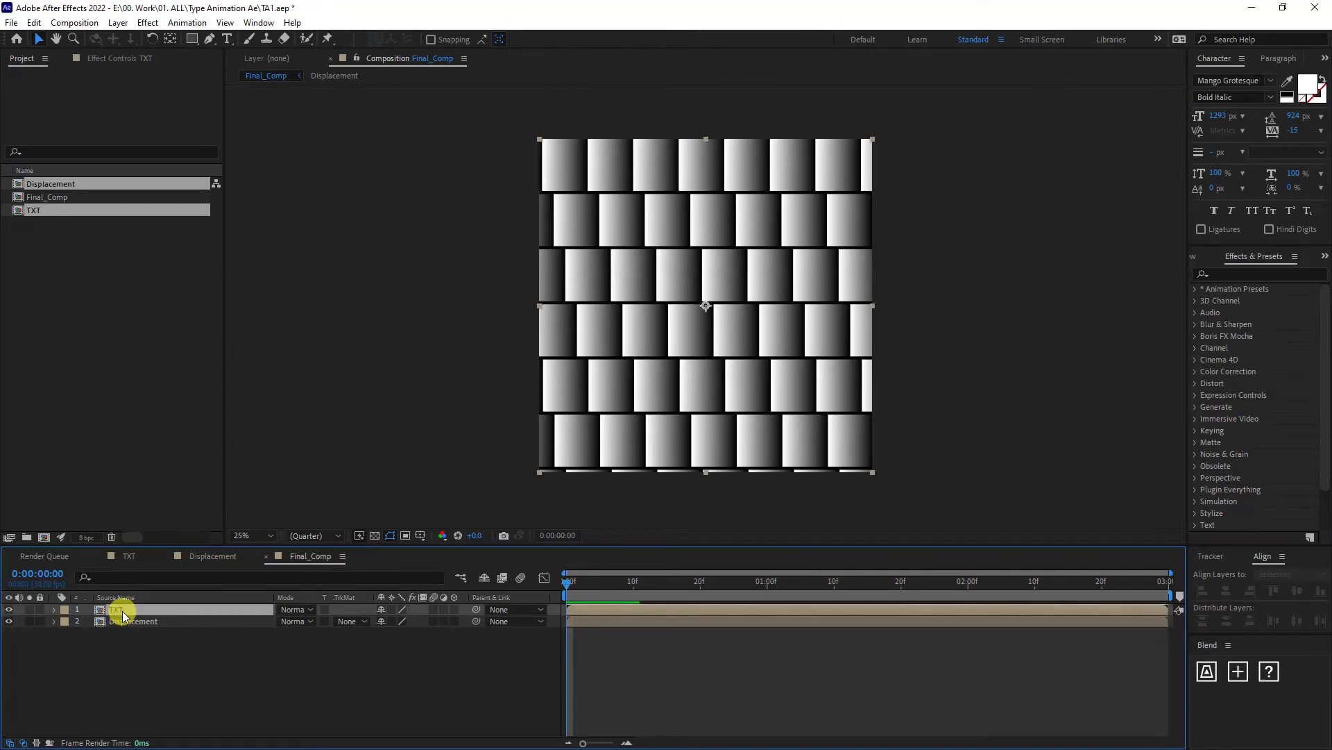
left_click(124, 620)
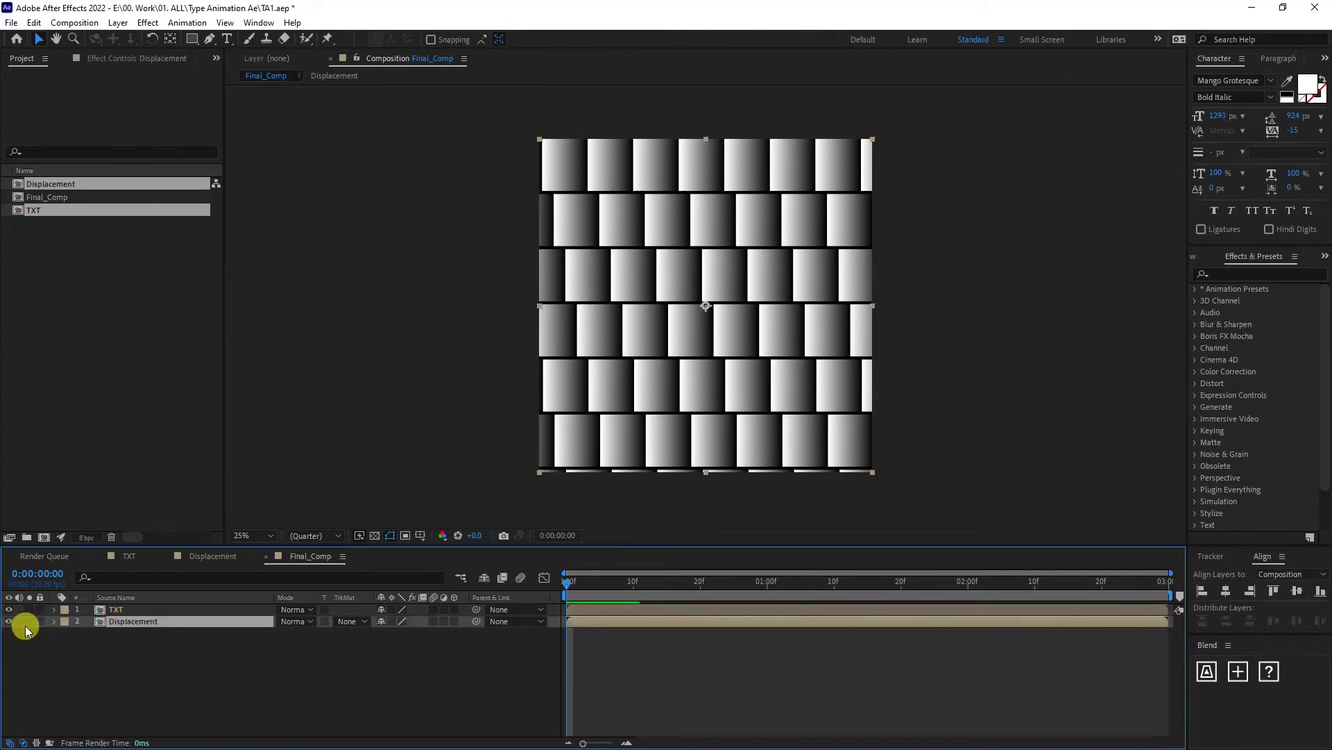
Hide the Displacement layer and apply the Time Displacement effect to the TXT layer
left_click(10, 621)
left_click(113, 611)
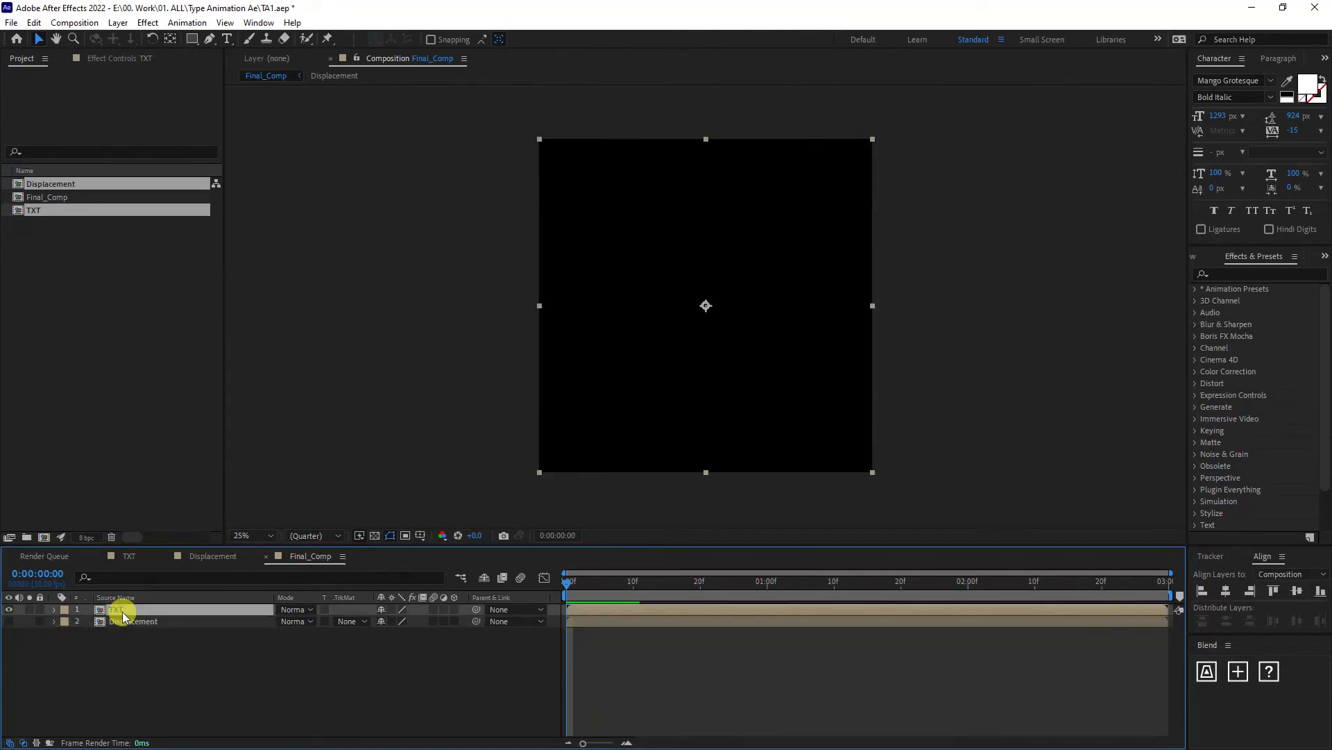
left_click(1249, 273)
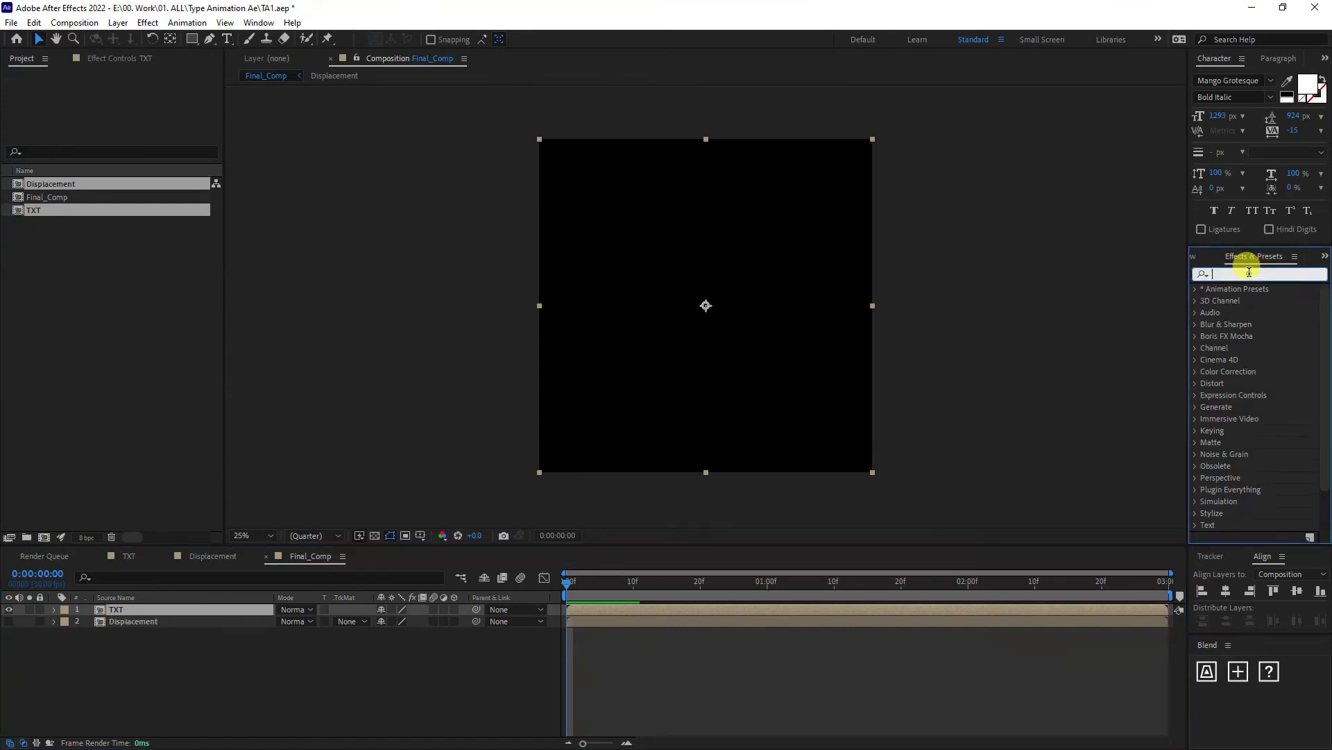
type("displacement")
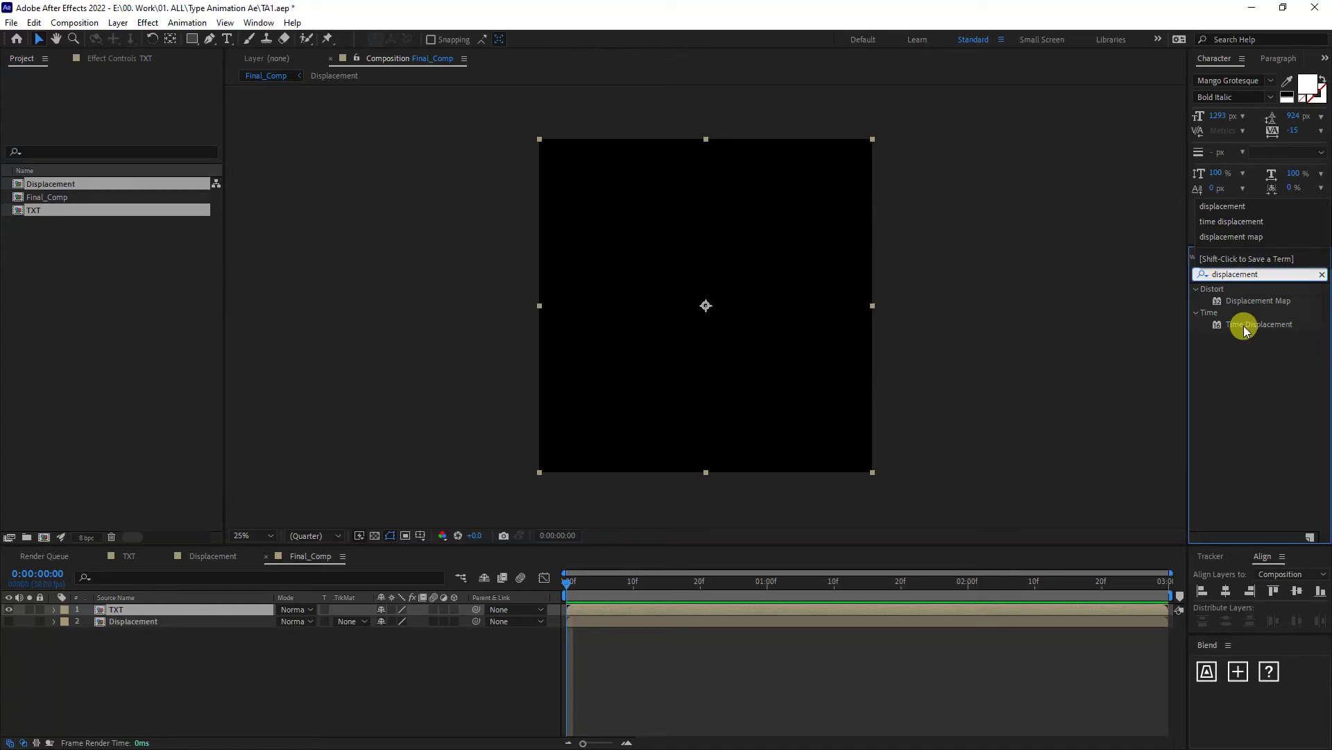
left_click_drag(1244, 328, 131, 611)
left_click(795, 581)
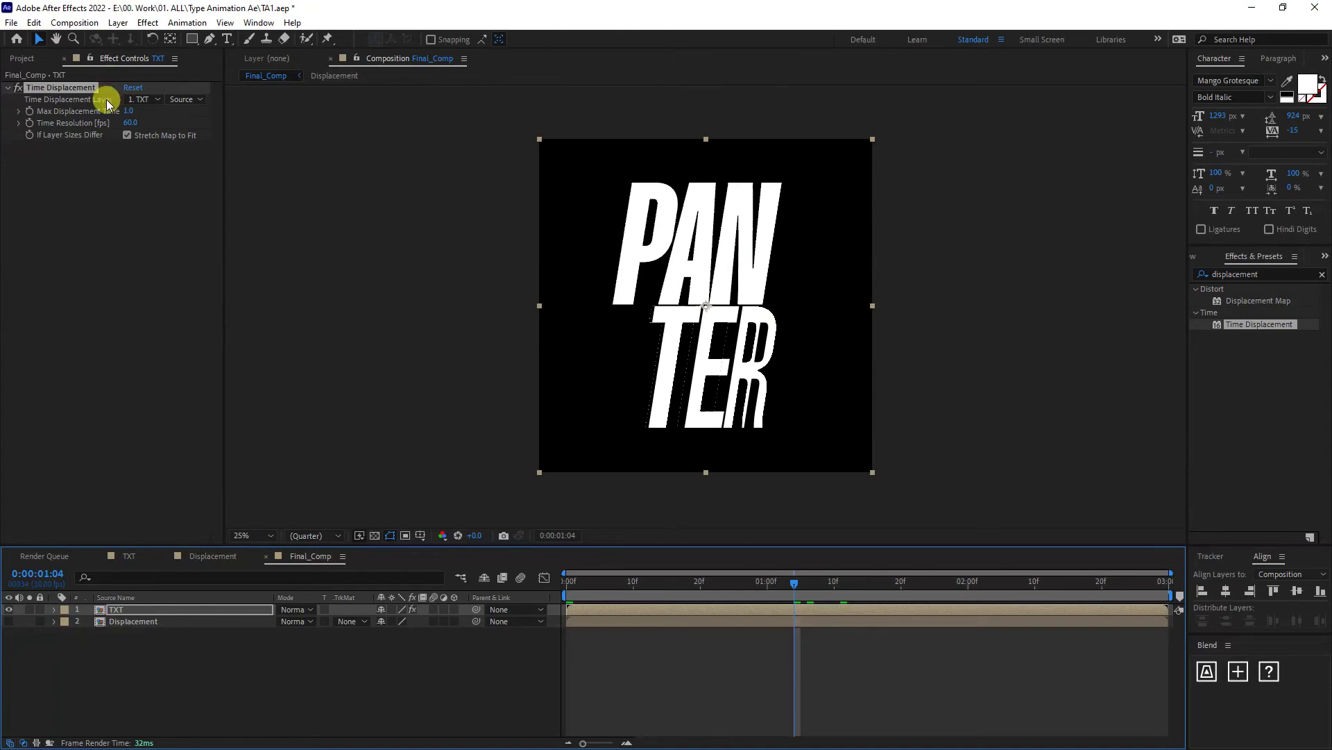
Drive Time Displacement with layer 2. Displacement at -0.1 max time, then preview from the start
left_click(55, 102)
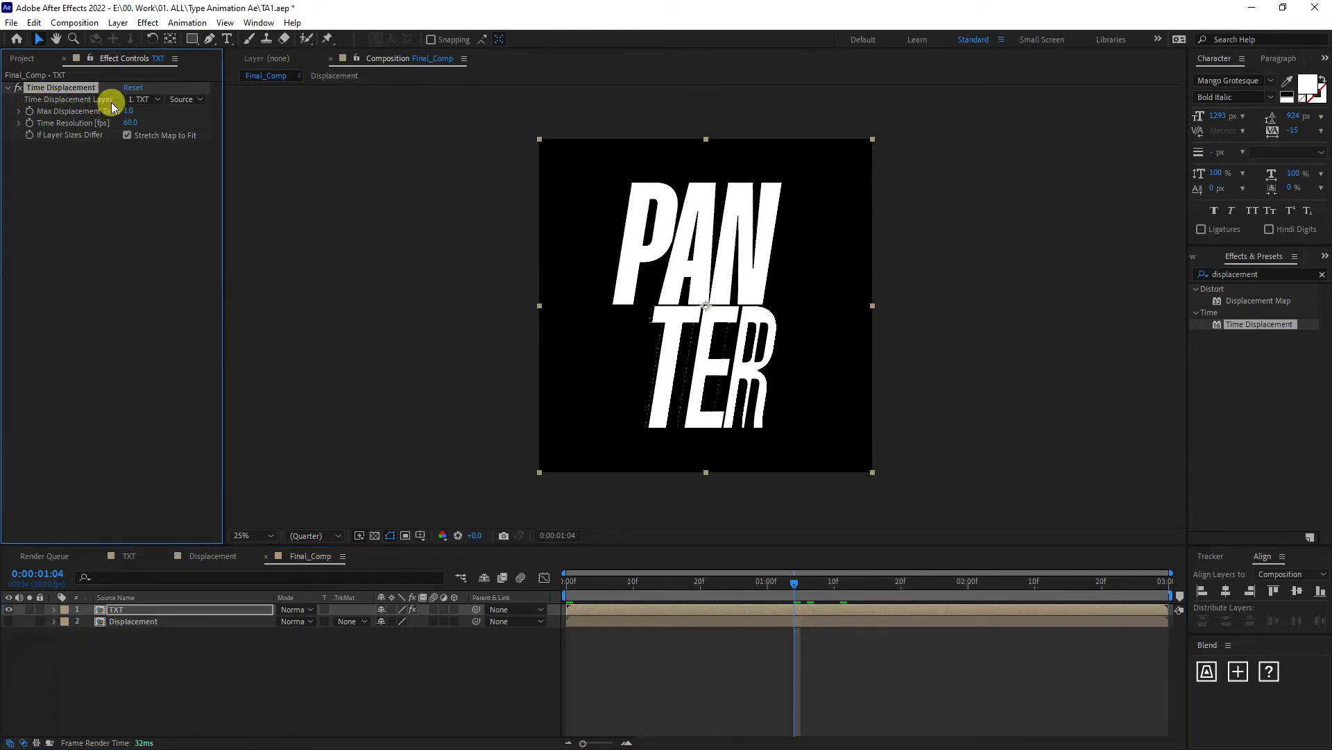
left_click(142, 103)
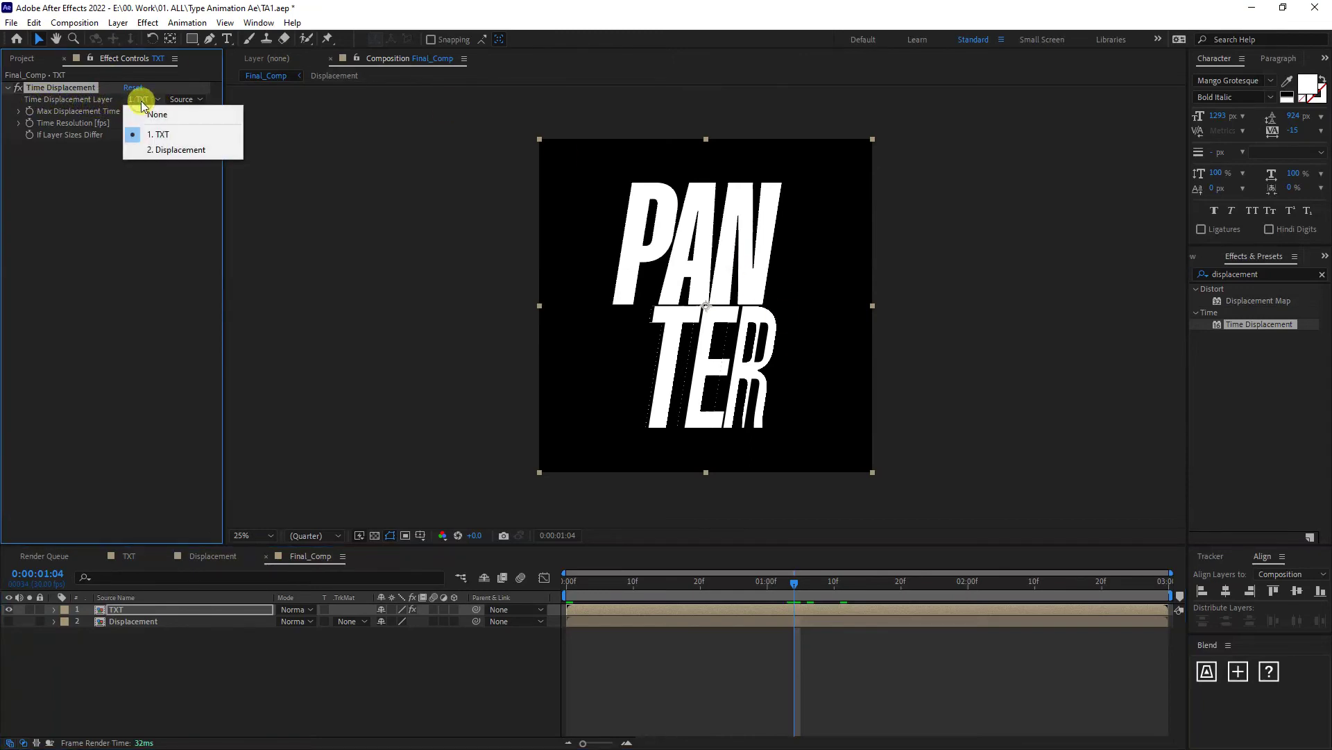
left_click(185, 153)
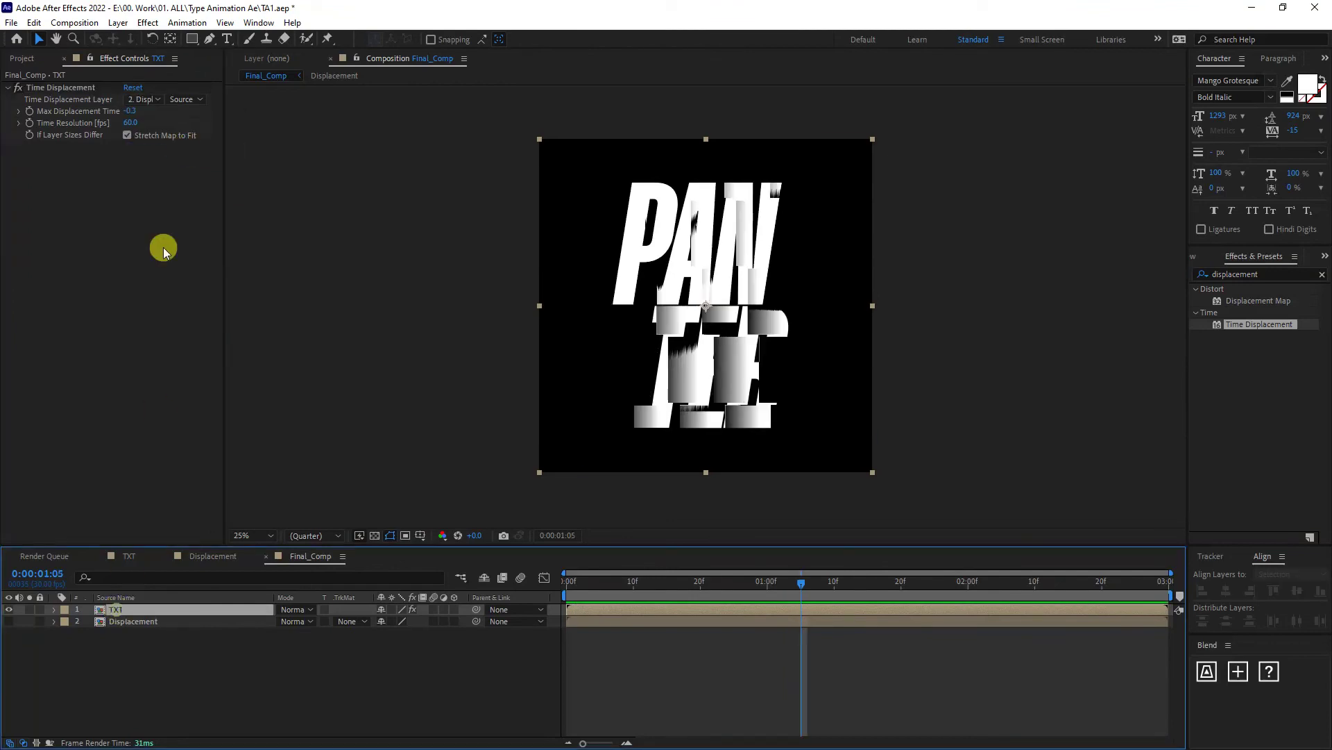
left_click(128, 111)
type("-0.5")
left_click(138, 111)
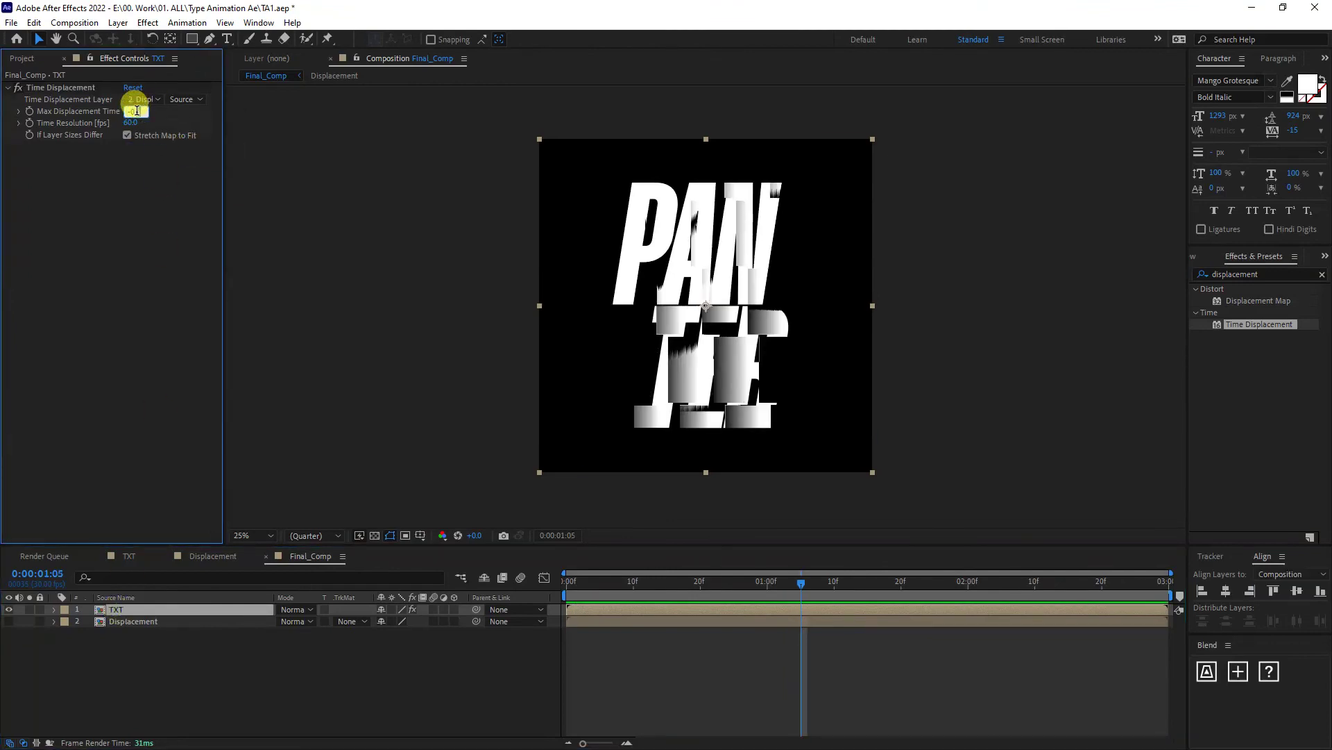
type("1")
key("Return")
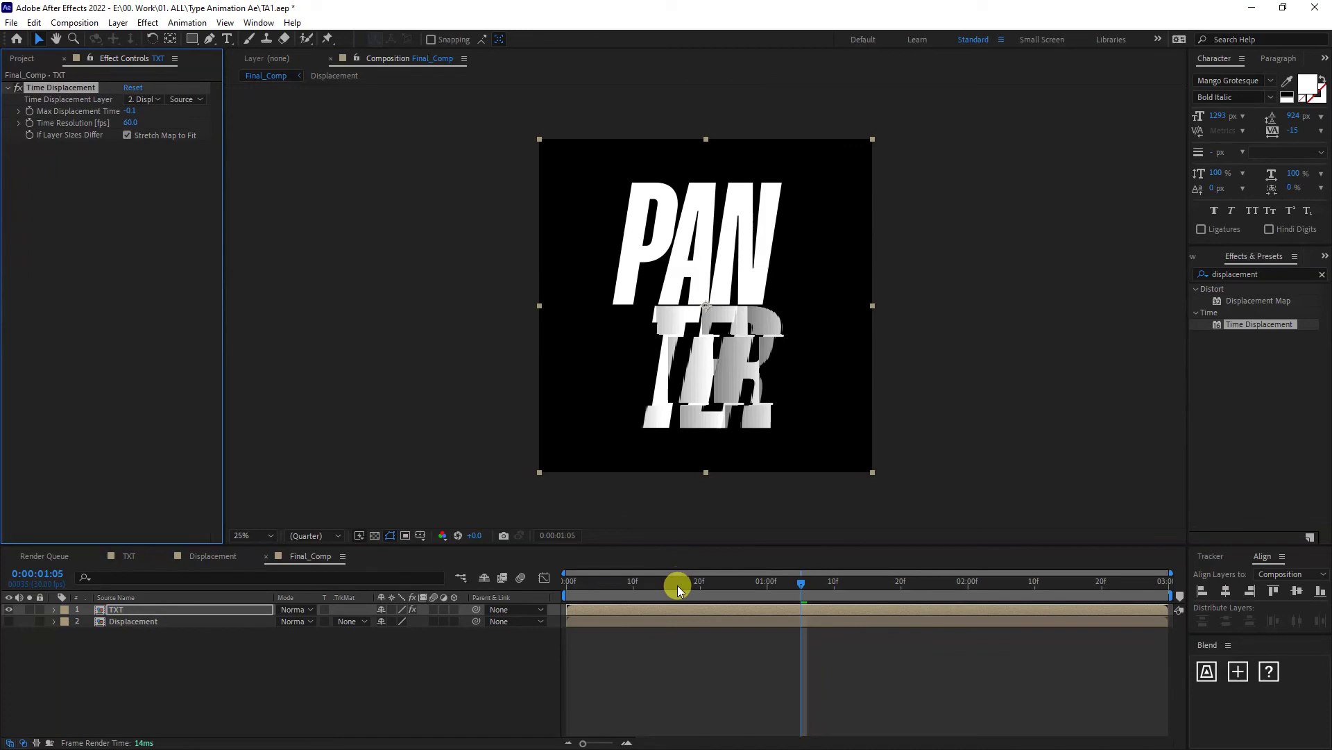
left_click_drag(679, 587, 537, 593)
key("space")
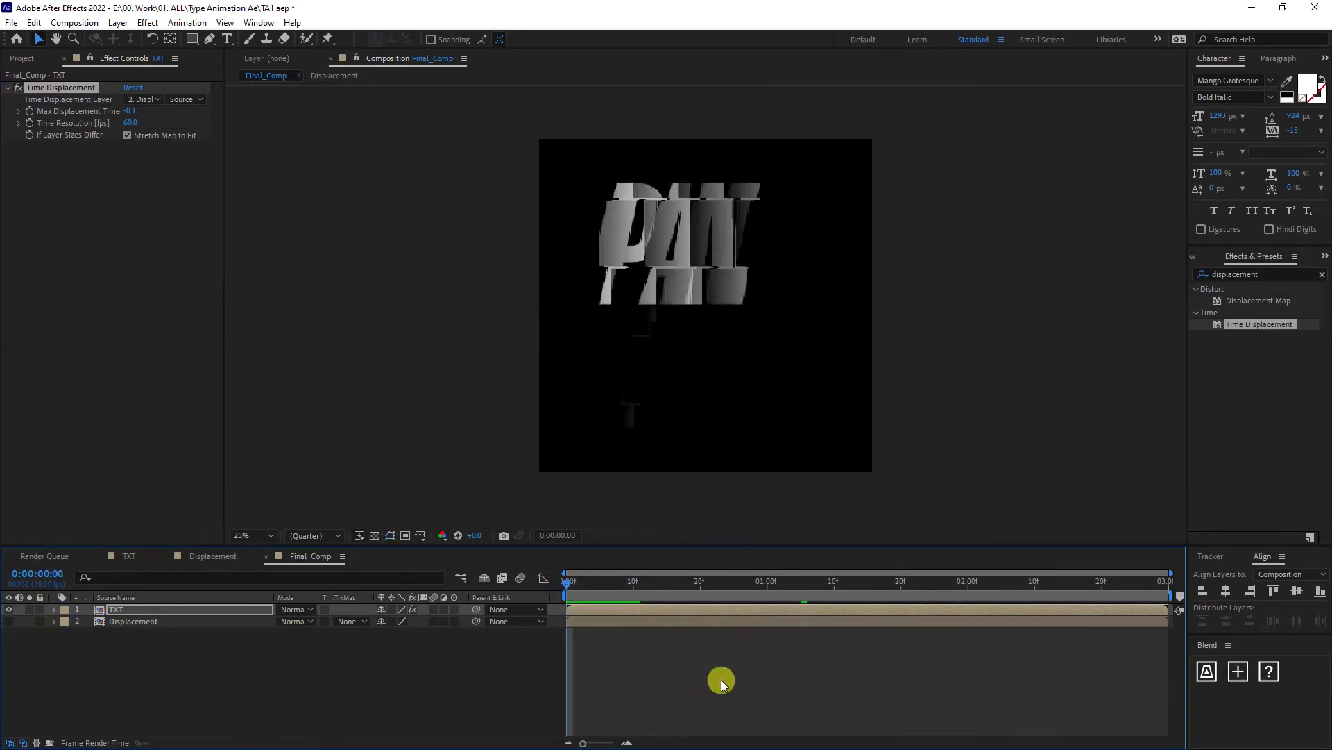